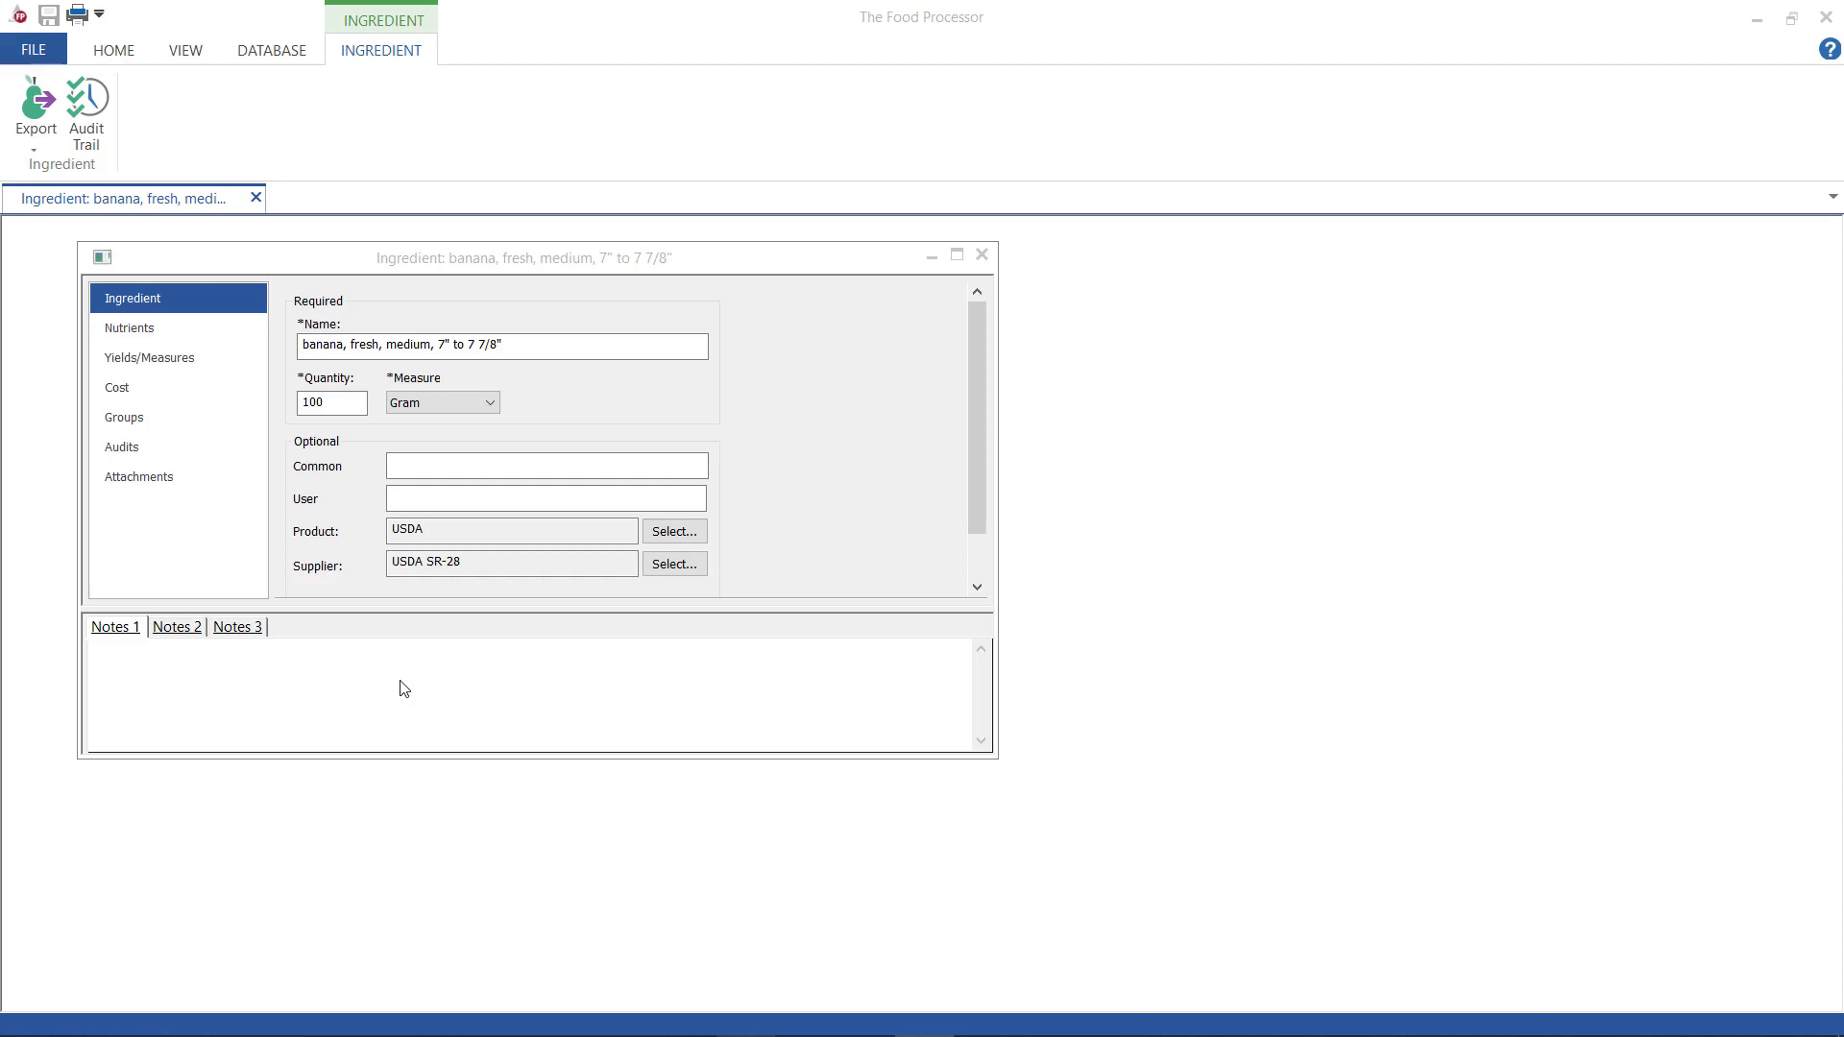
# Set the cost of the primary banana ingredient to .69 per 1 Pound.
pyautogui.click(402, 681)
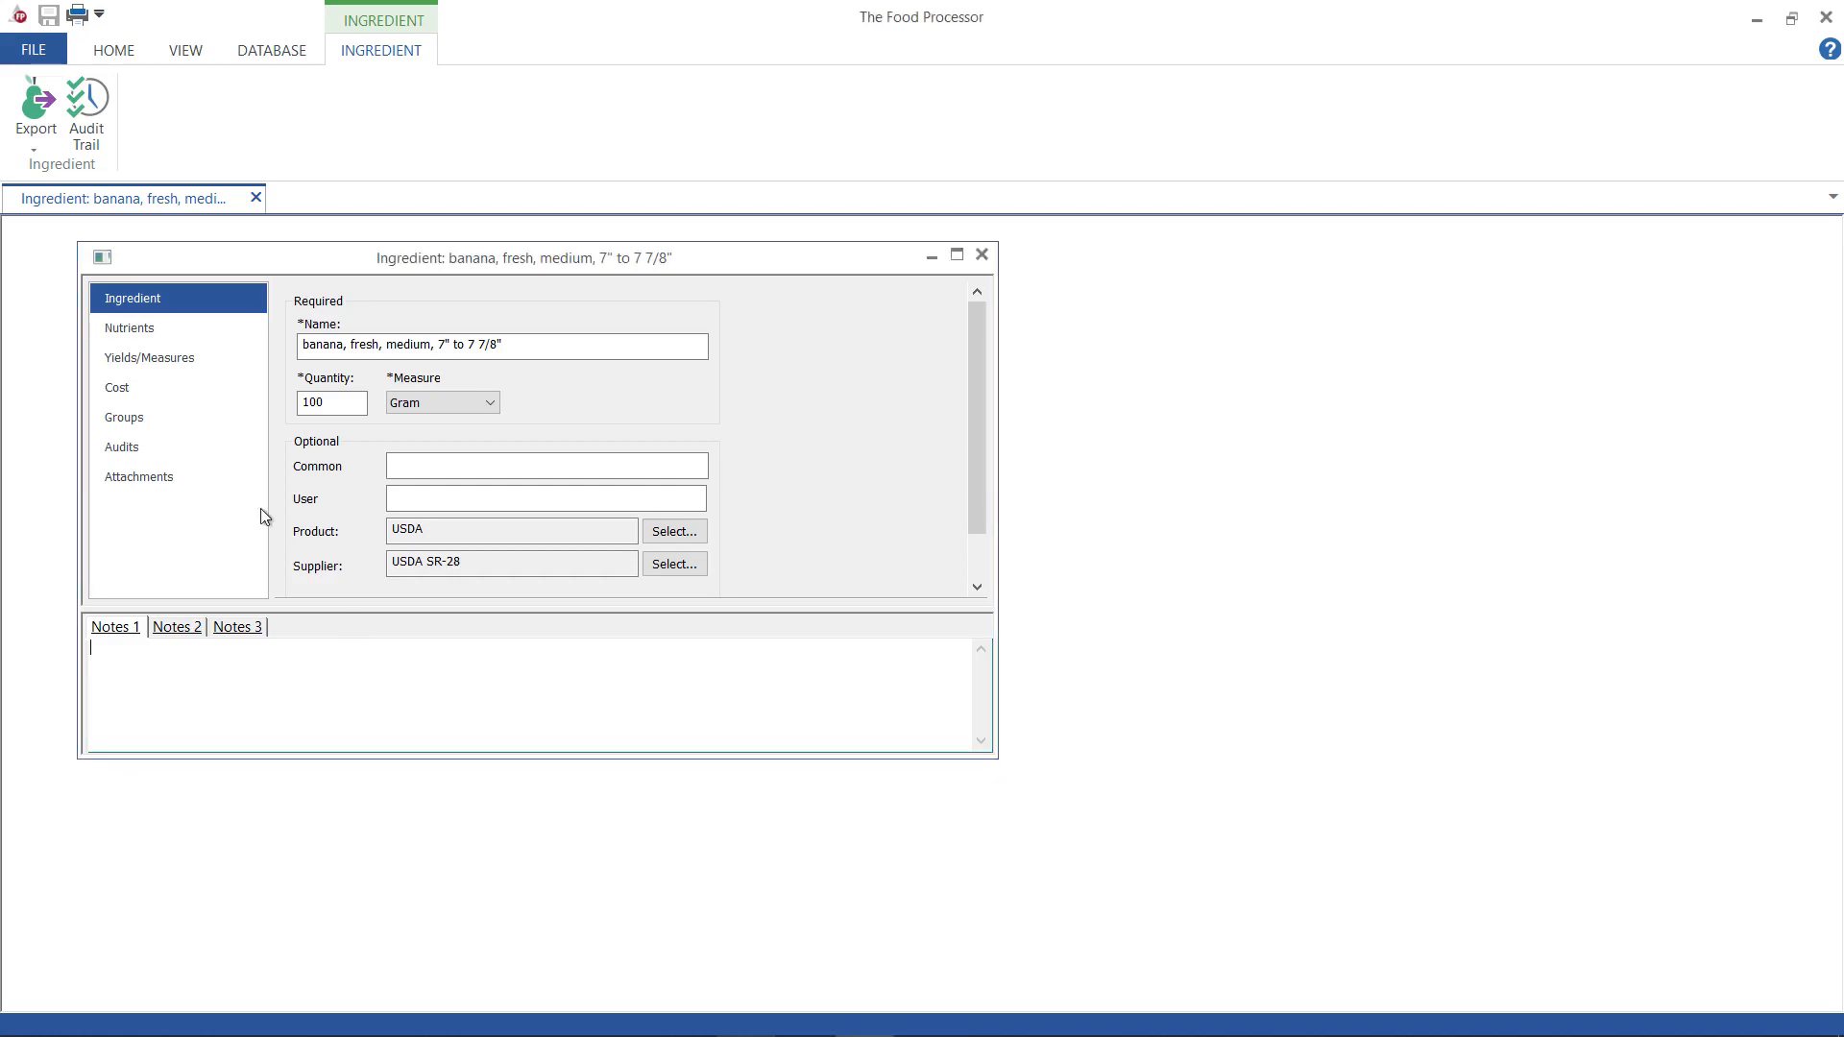
pyautogui.click(165, 390)
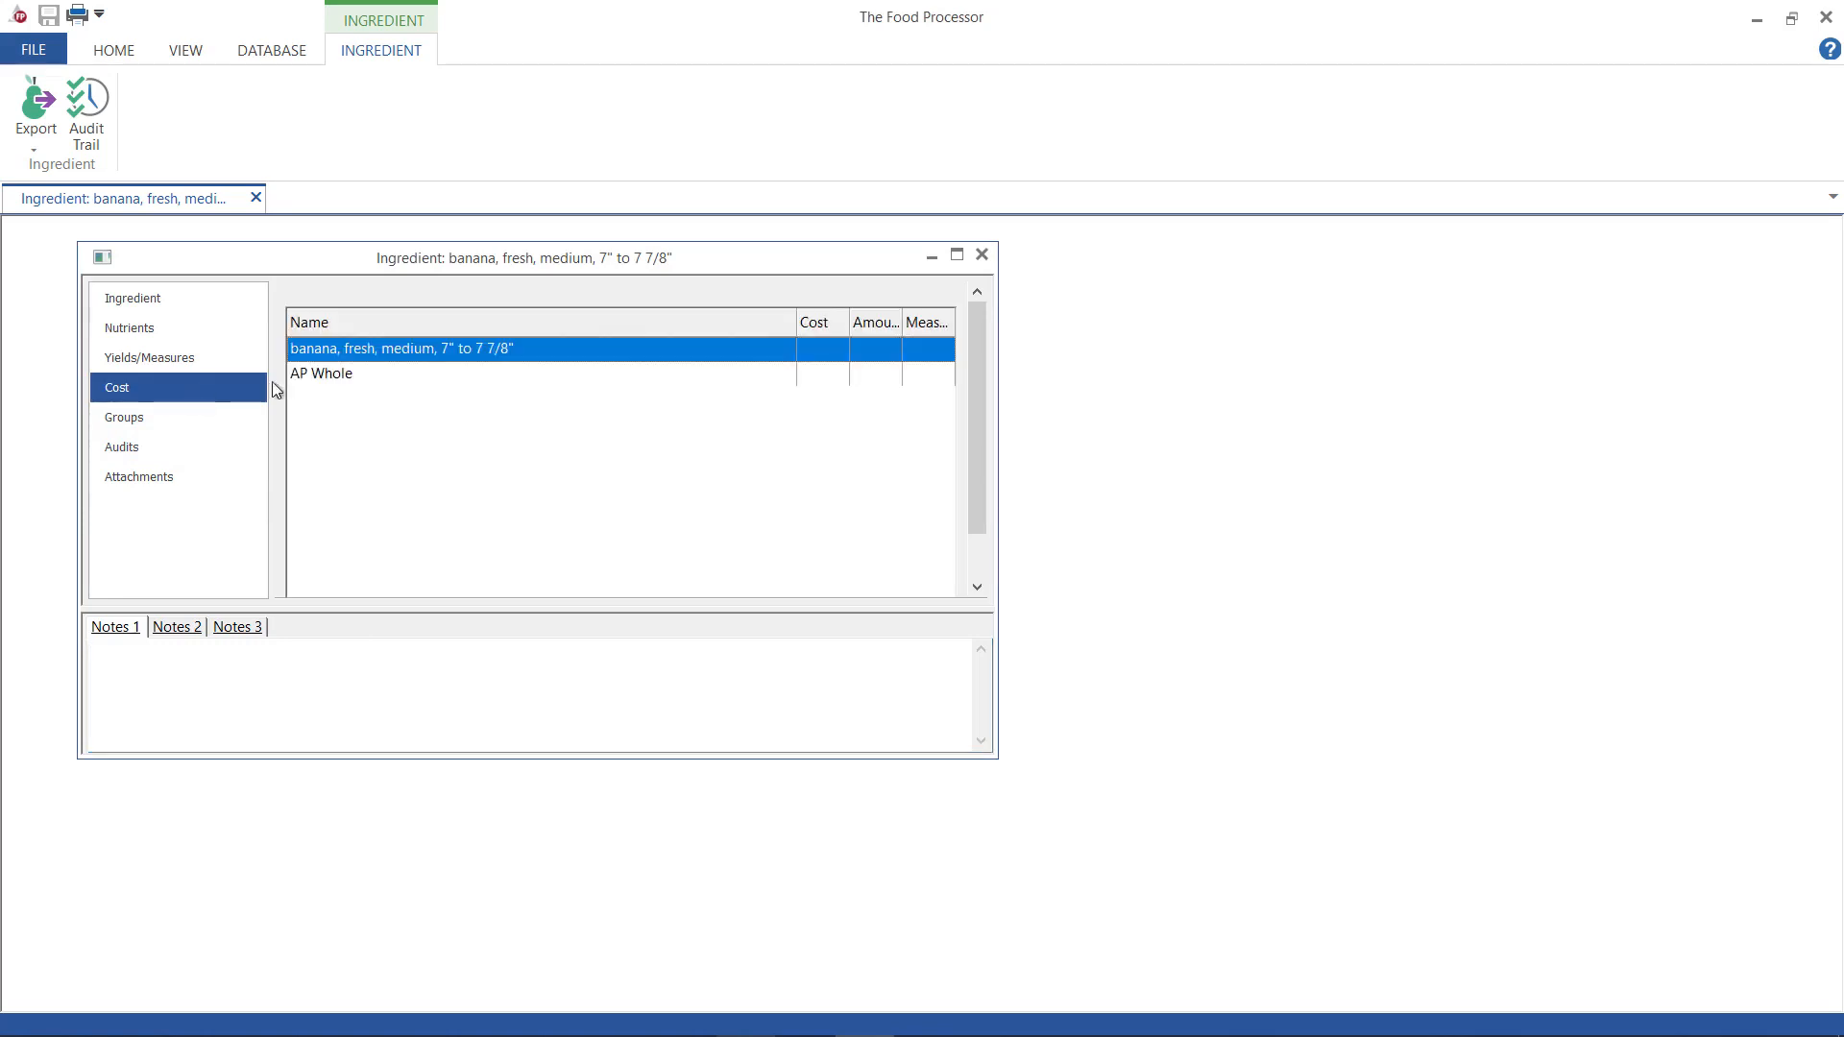
pyautogui.doubleClick(413, 358)
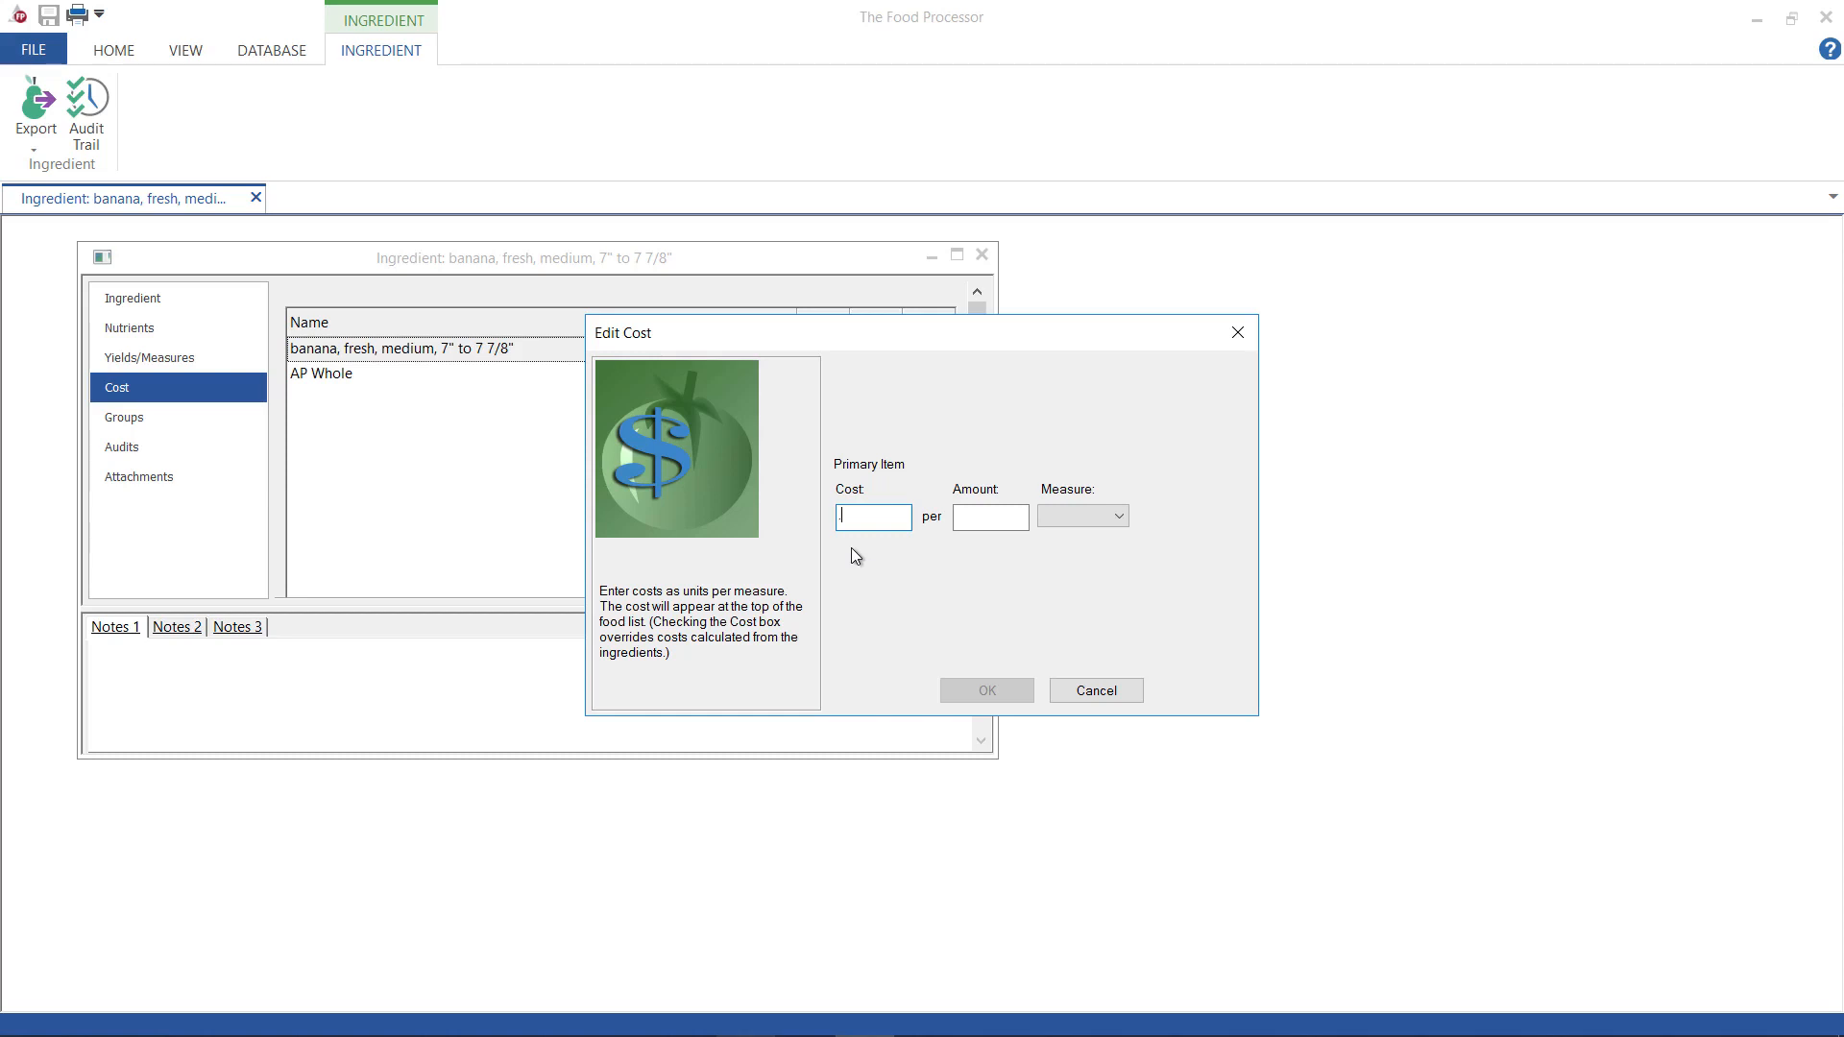
pyautogui.write('.69')
pyautogui.press('Tab')
pyautogui.write('1')
pyautogui.press('Tab')
pyautogui.click(1120, 518)
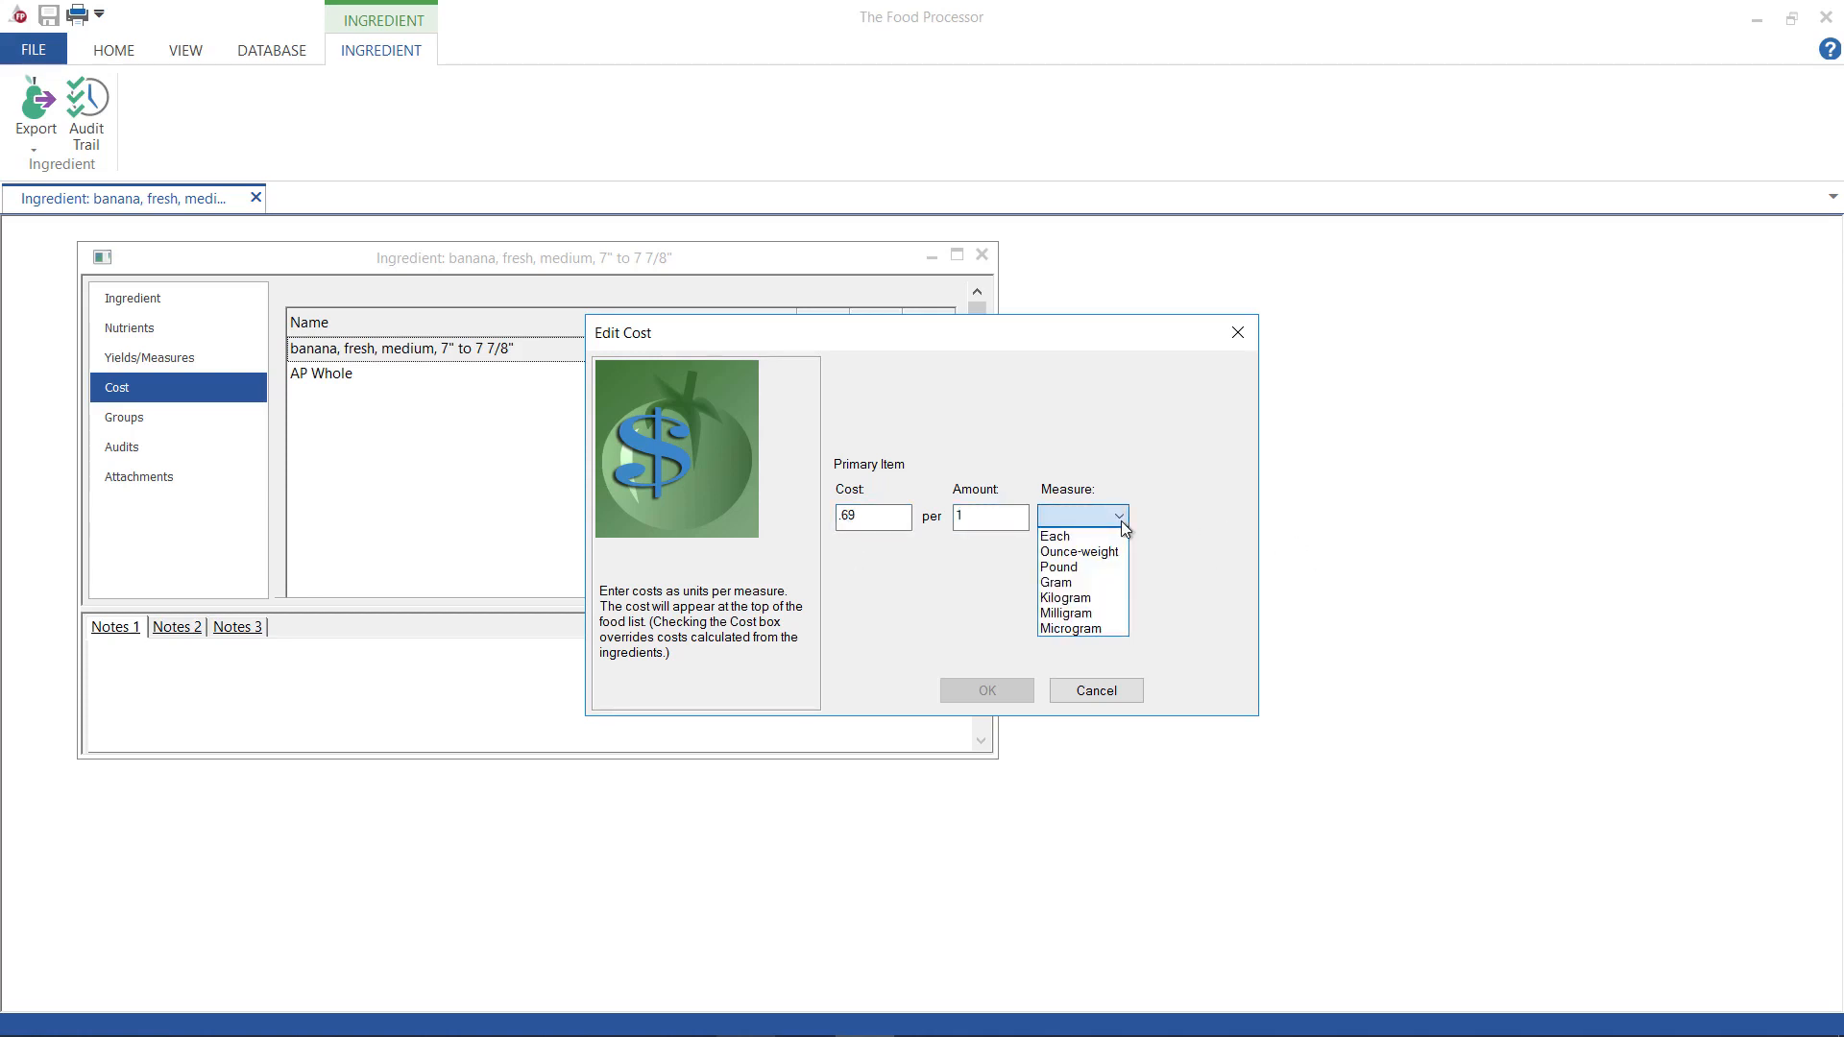
pyautogui.click(1071, 569)
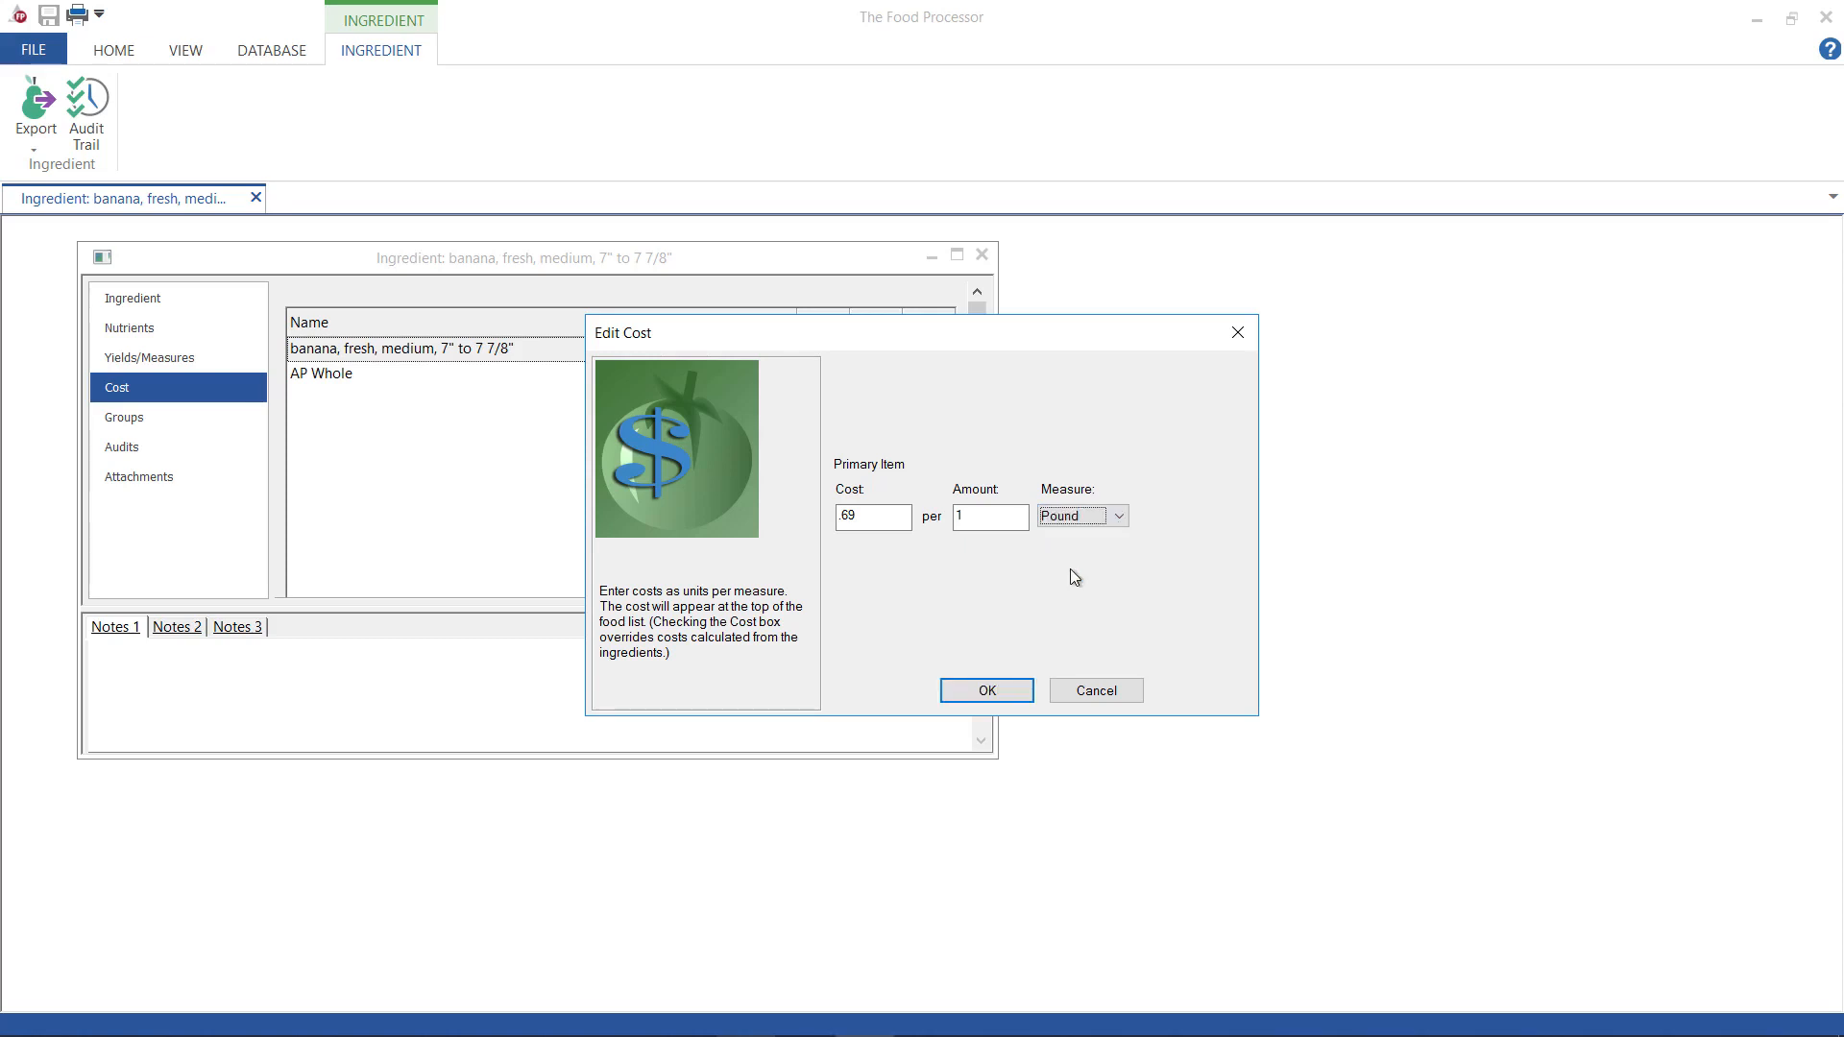
pyautogui.click(988, 691)
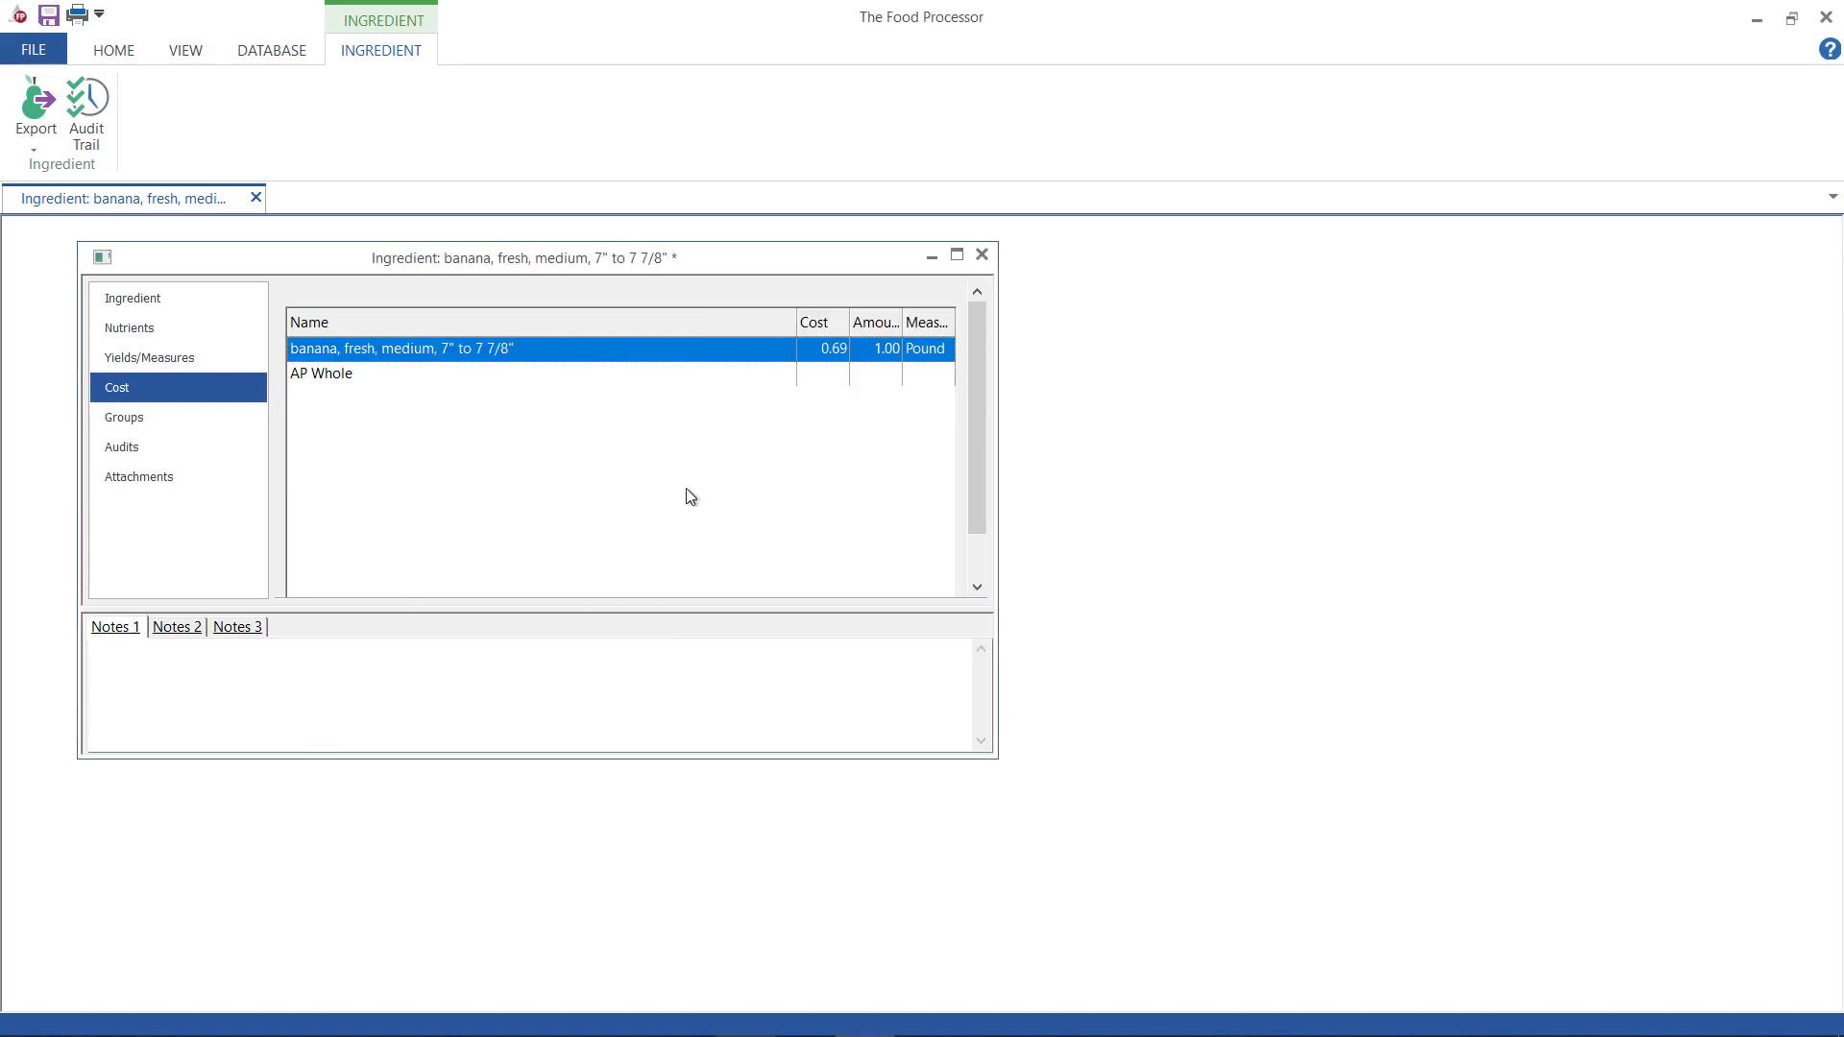
# Save the banana ingredient with its user-added data, leaving the audit comment blank, and close it.
pyautogui.click(46, 16)
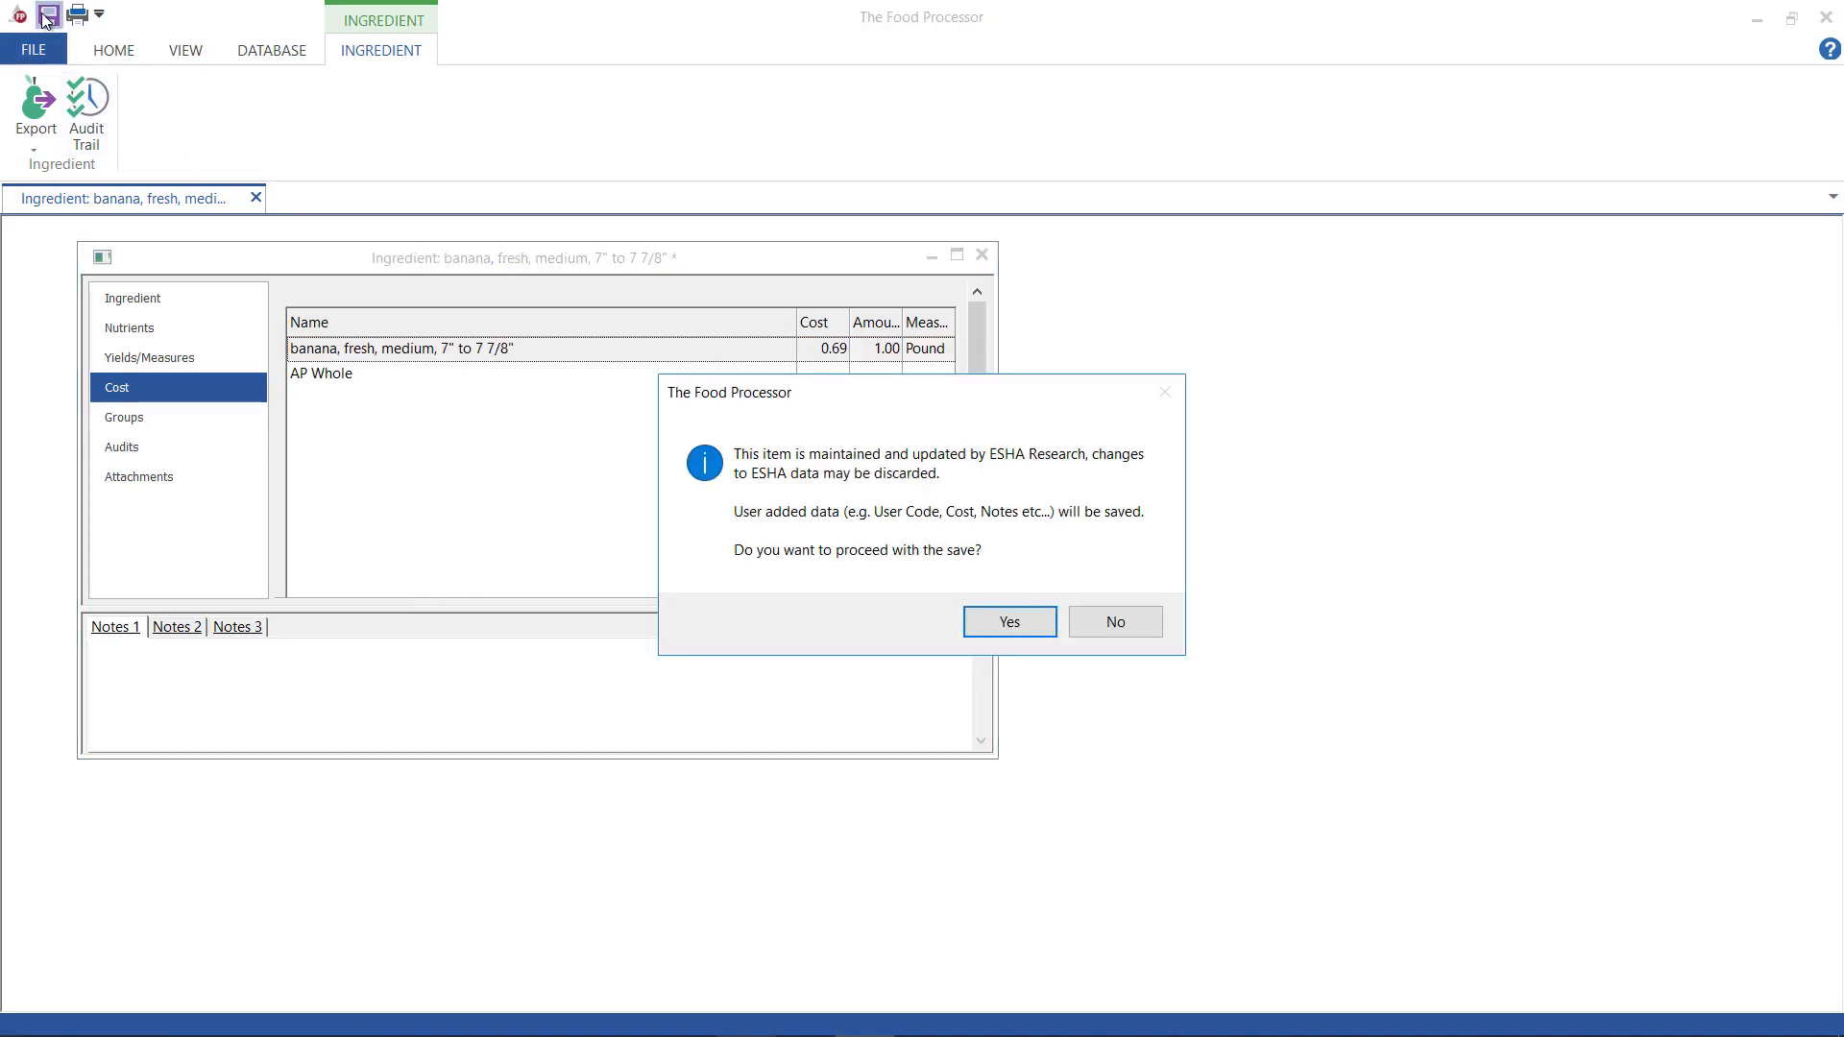
pyautogui.click(992, 631)
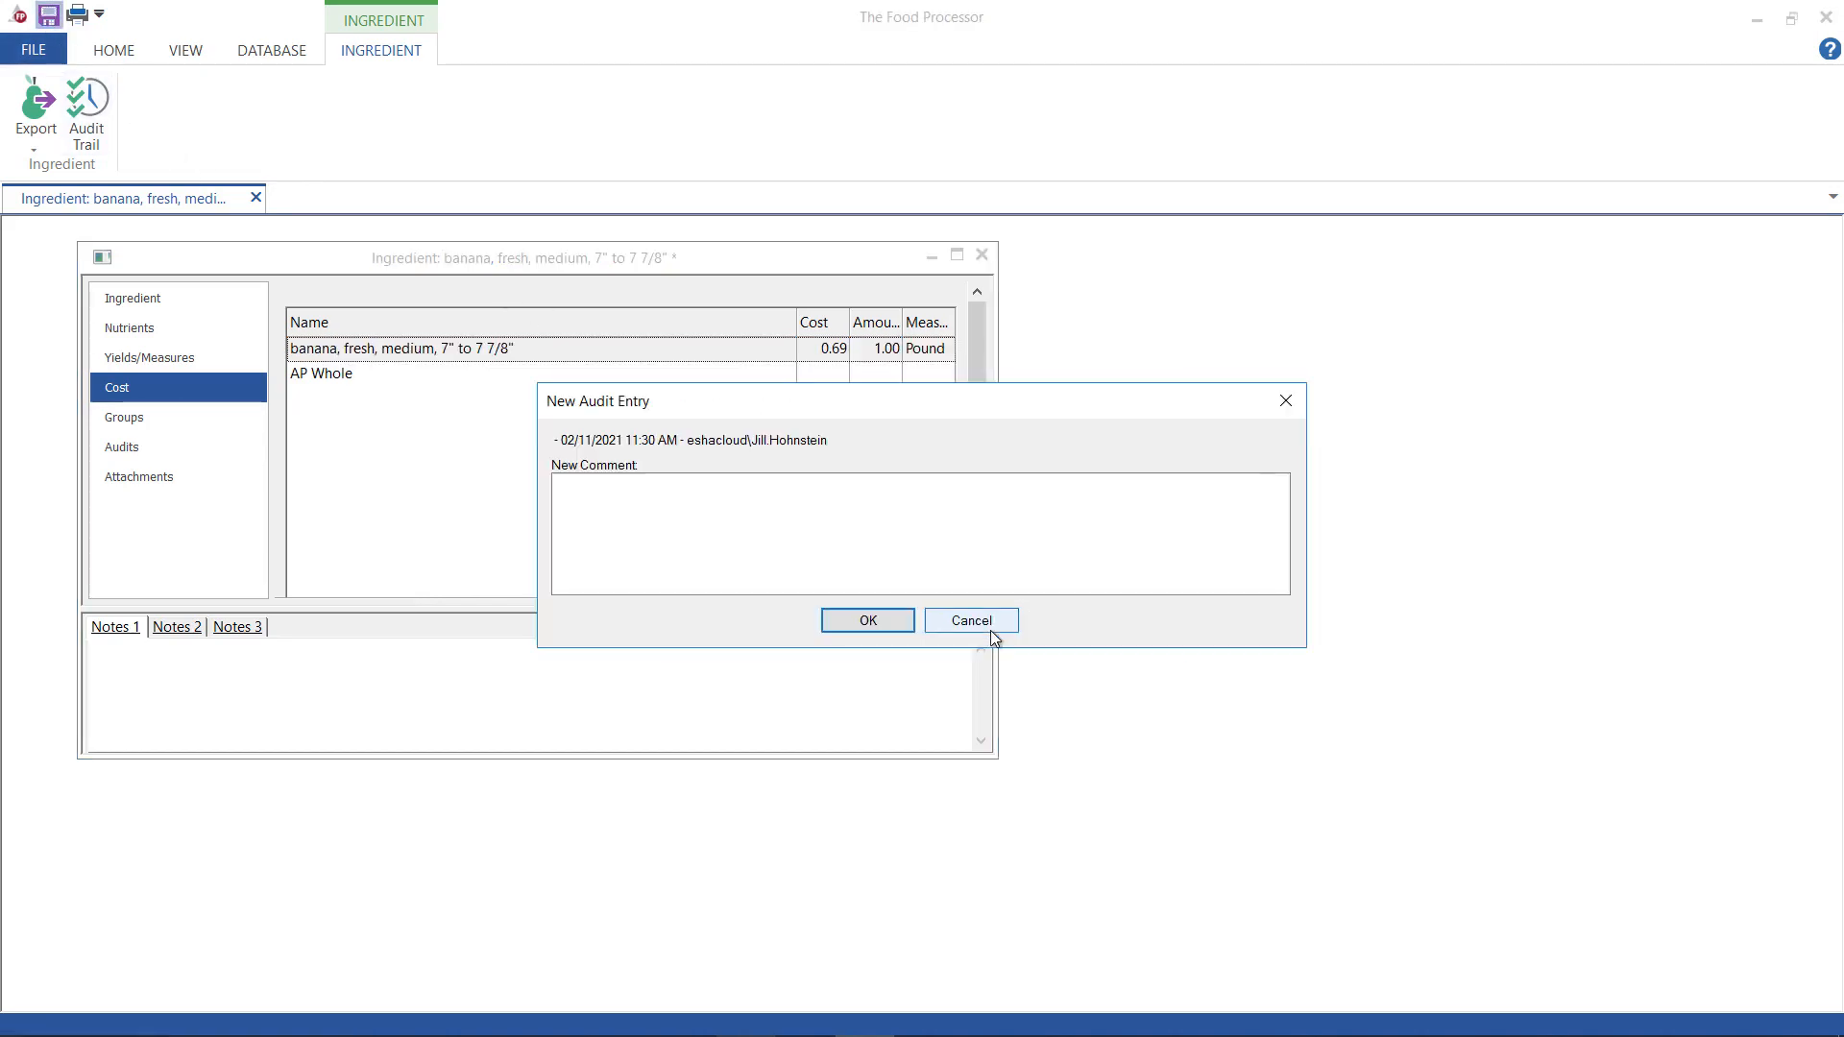
pyautogui.click(878, 620)
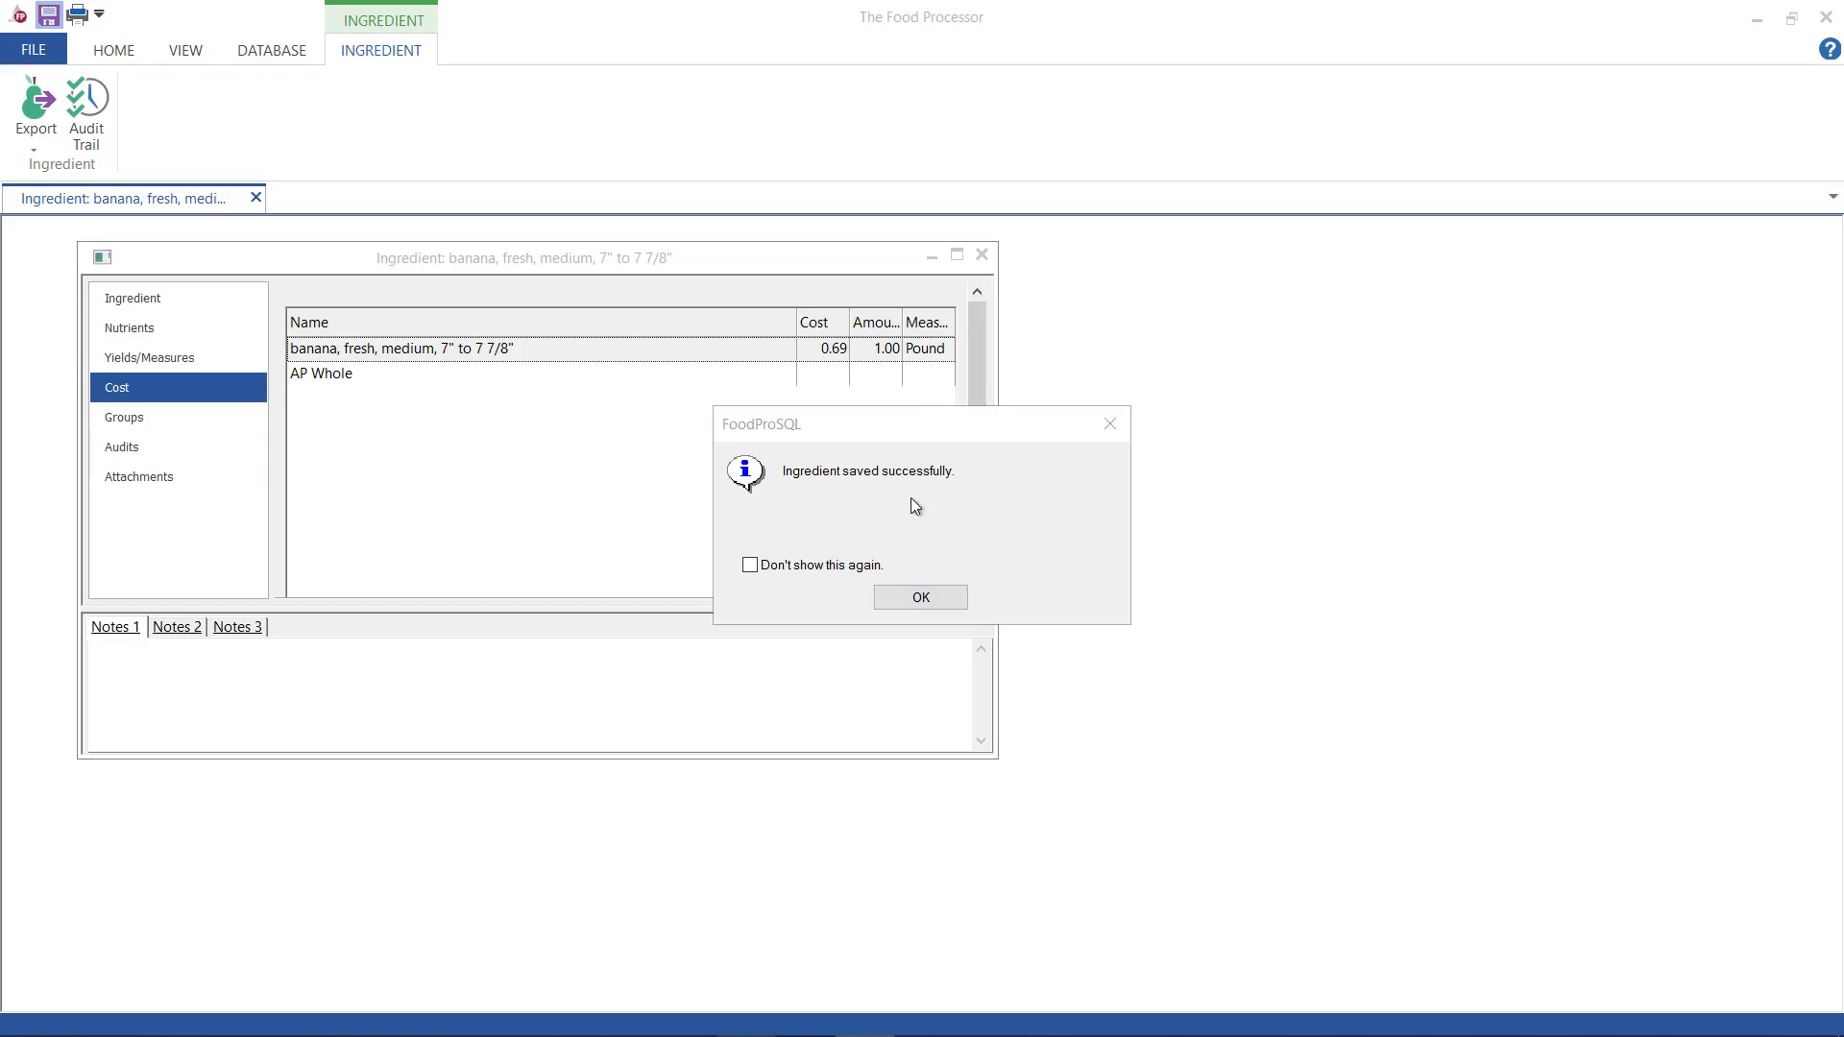
pyautogui.click(917, 593)
pyautogui.click(980, 256)
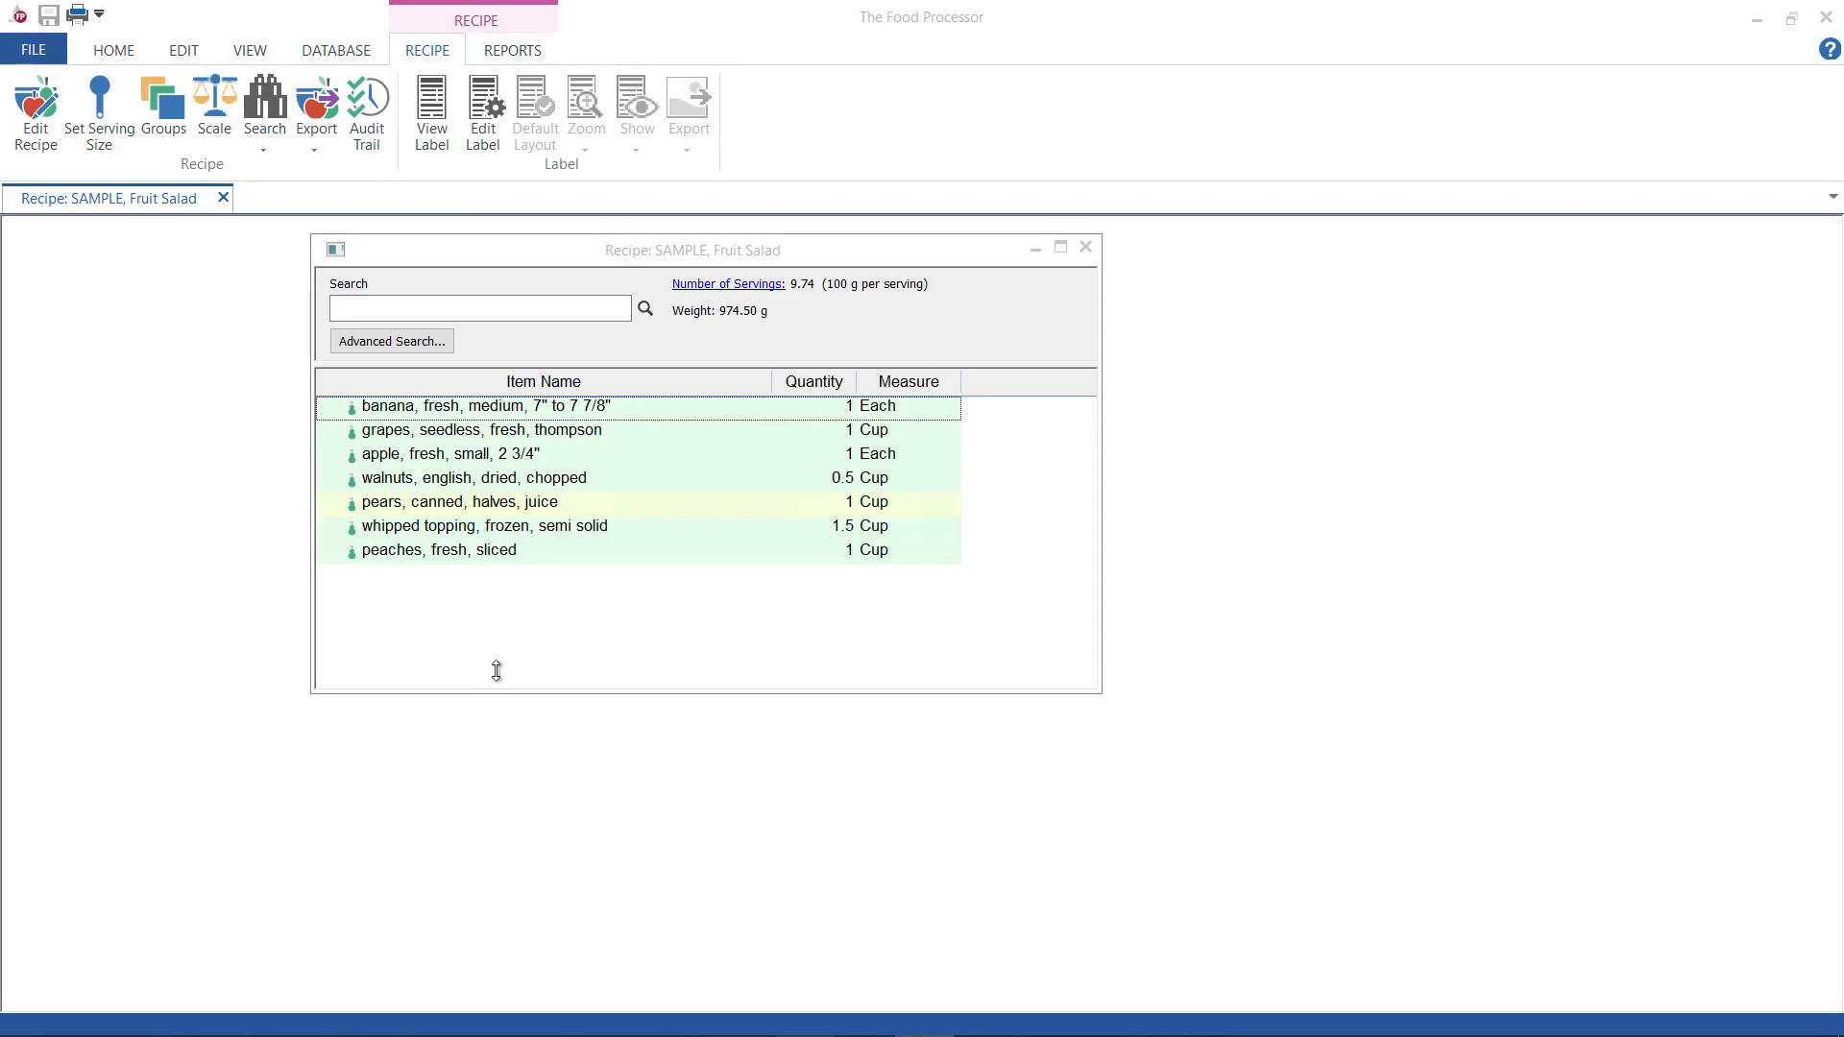
# Display the Cost column in the Fruit Salad recipe's ingredient list.
pyautogui.rightClick(626, 632)
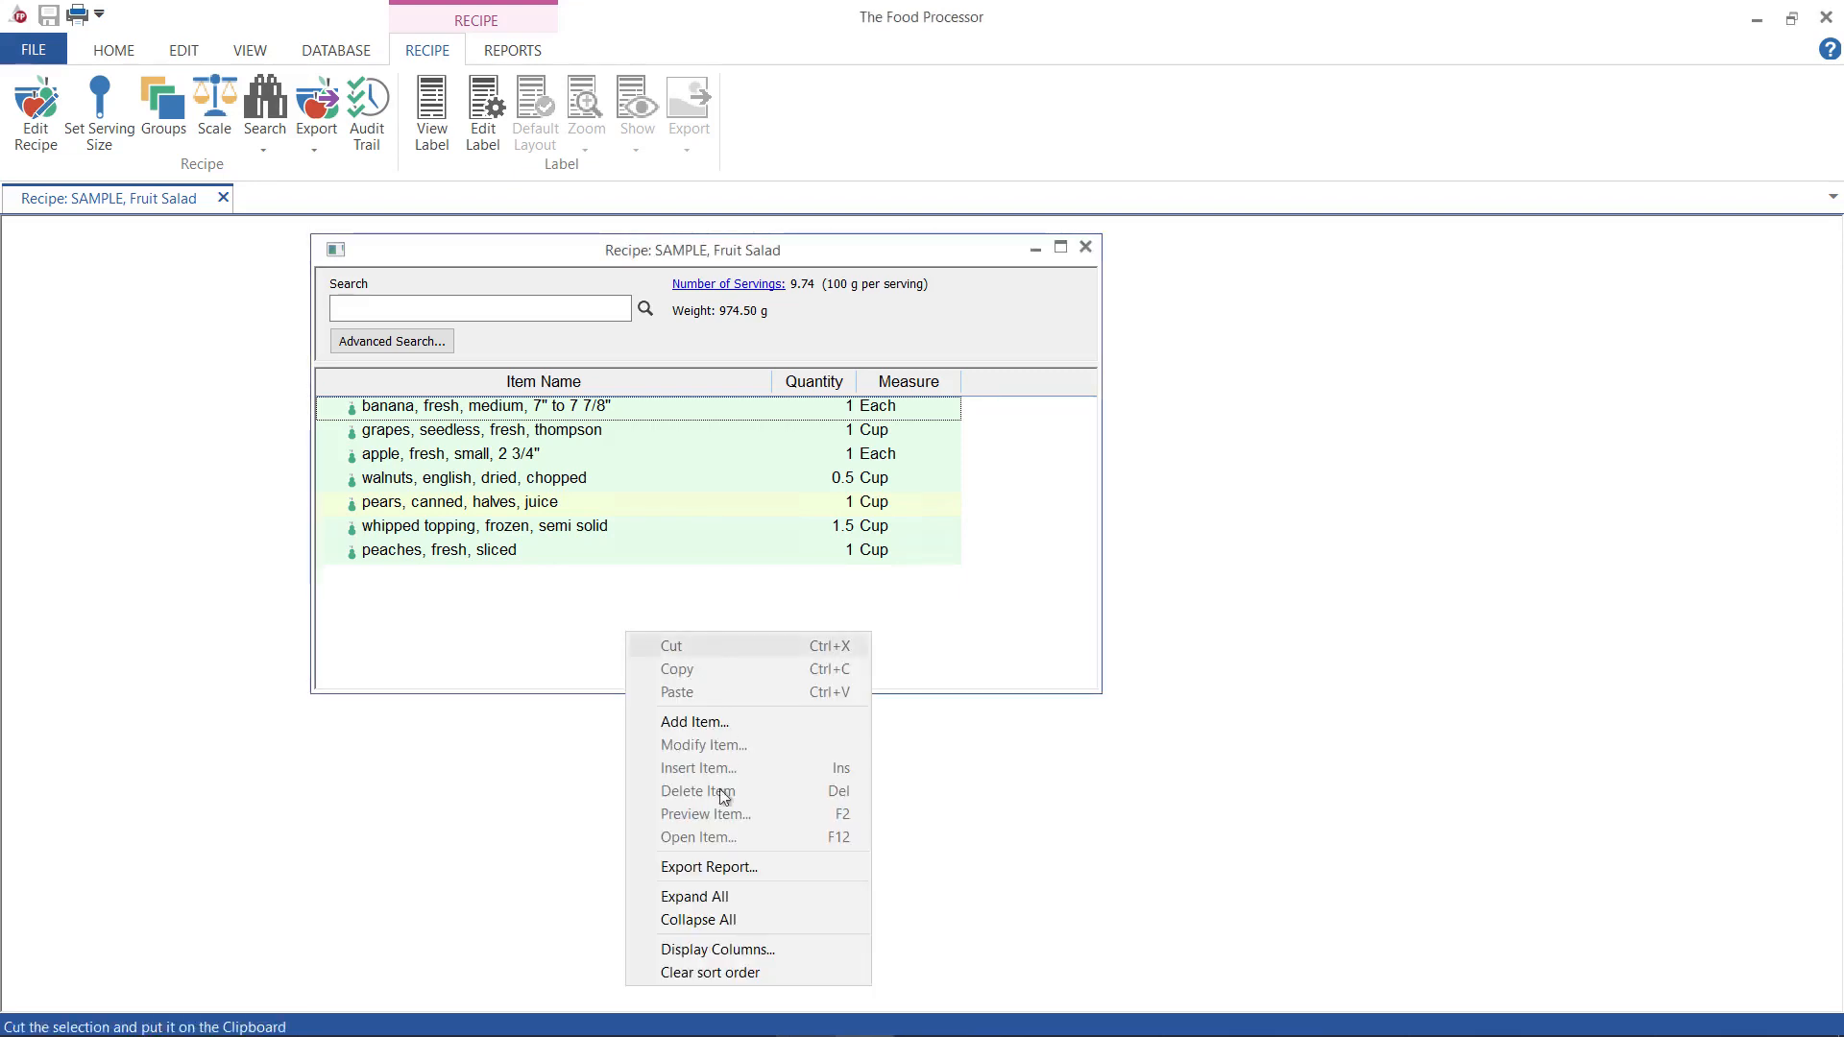
pyautogui.click(712, 950)
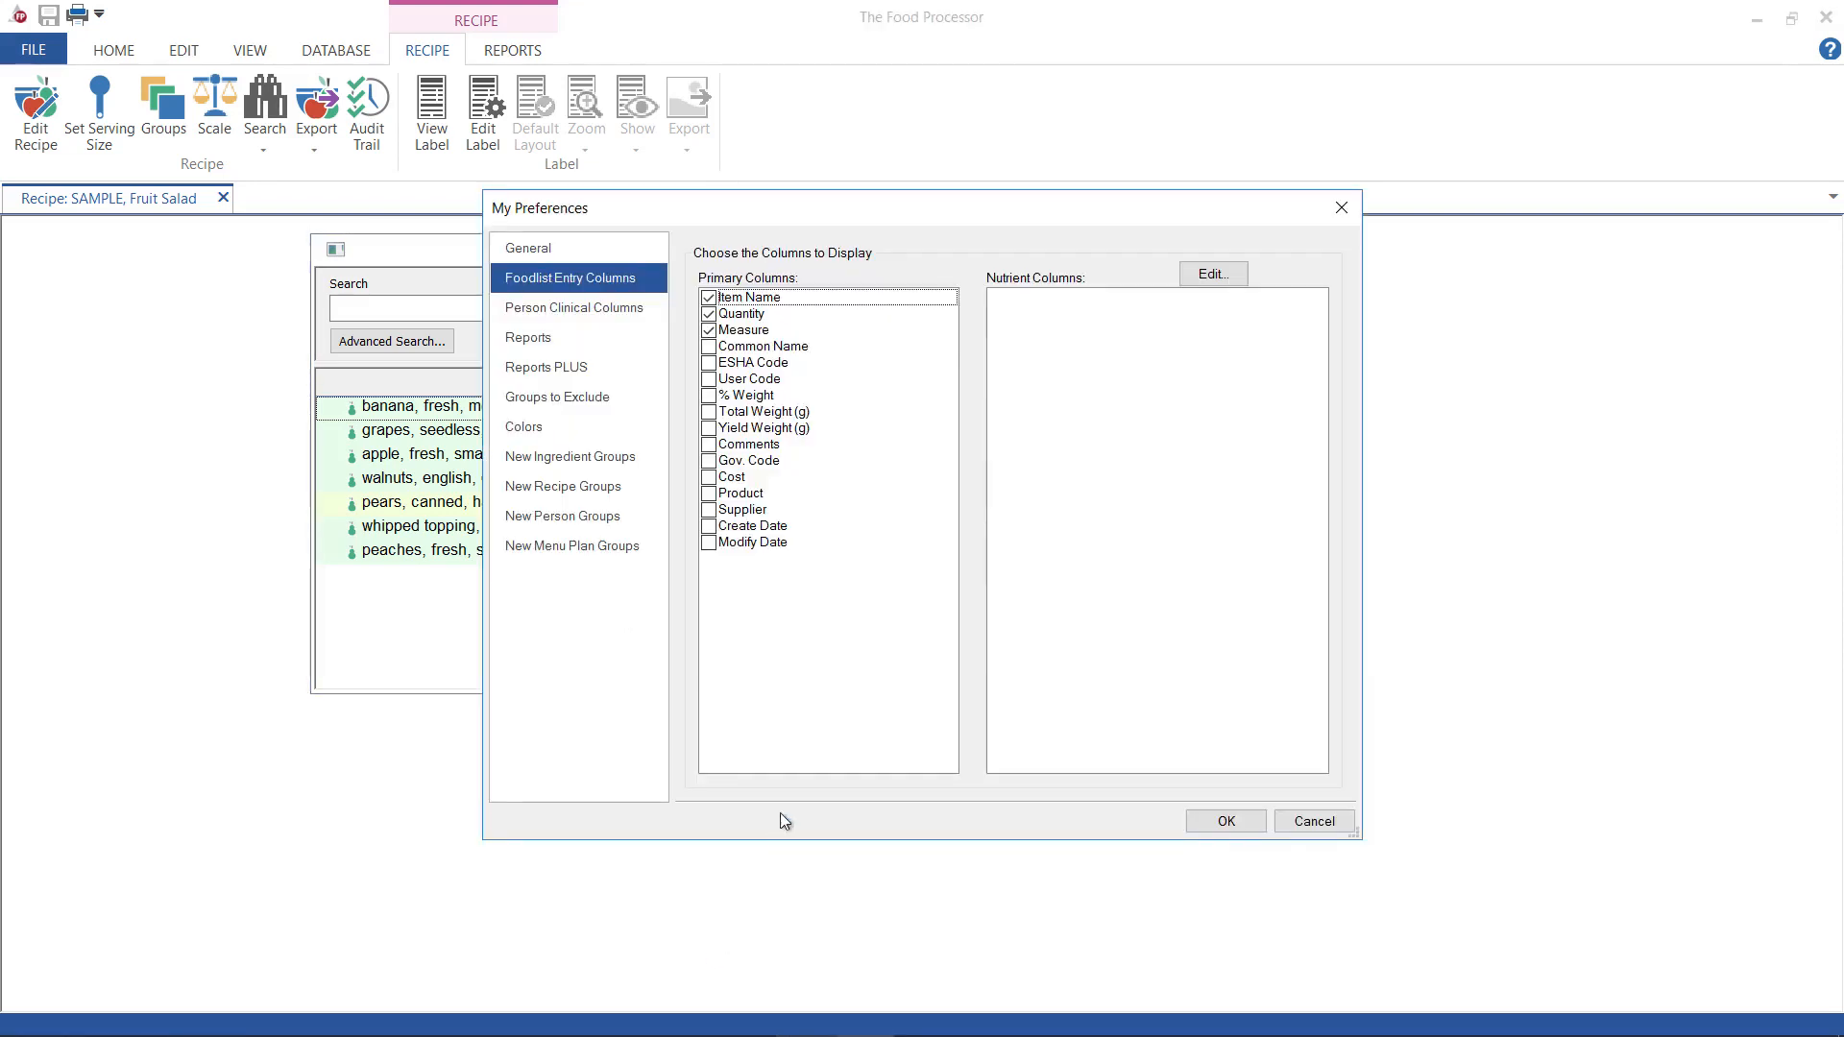
pyautogui.click(711, 478)
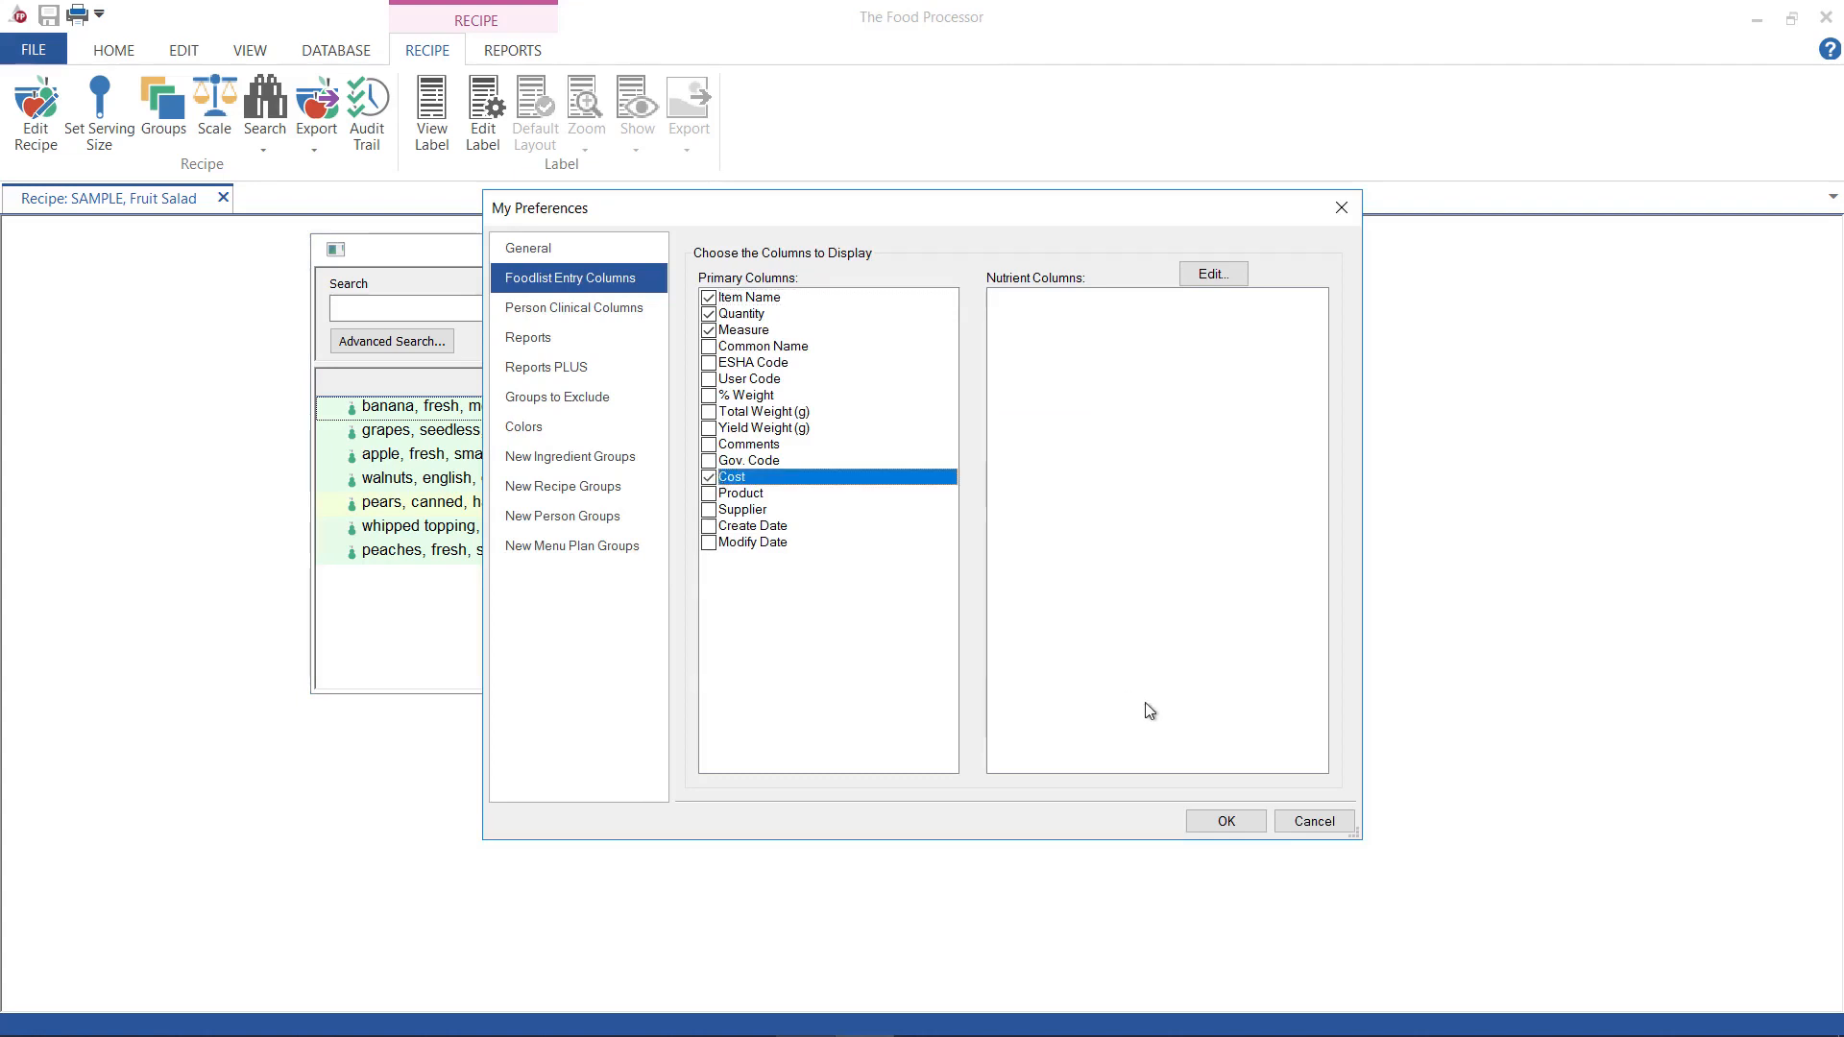
pyautogui.click(1214, 826)
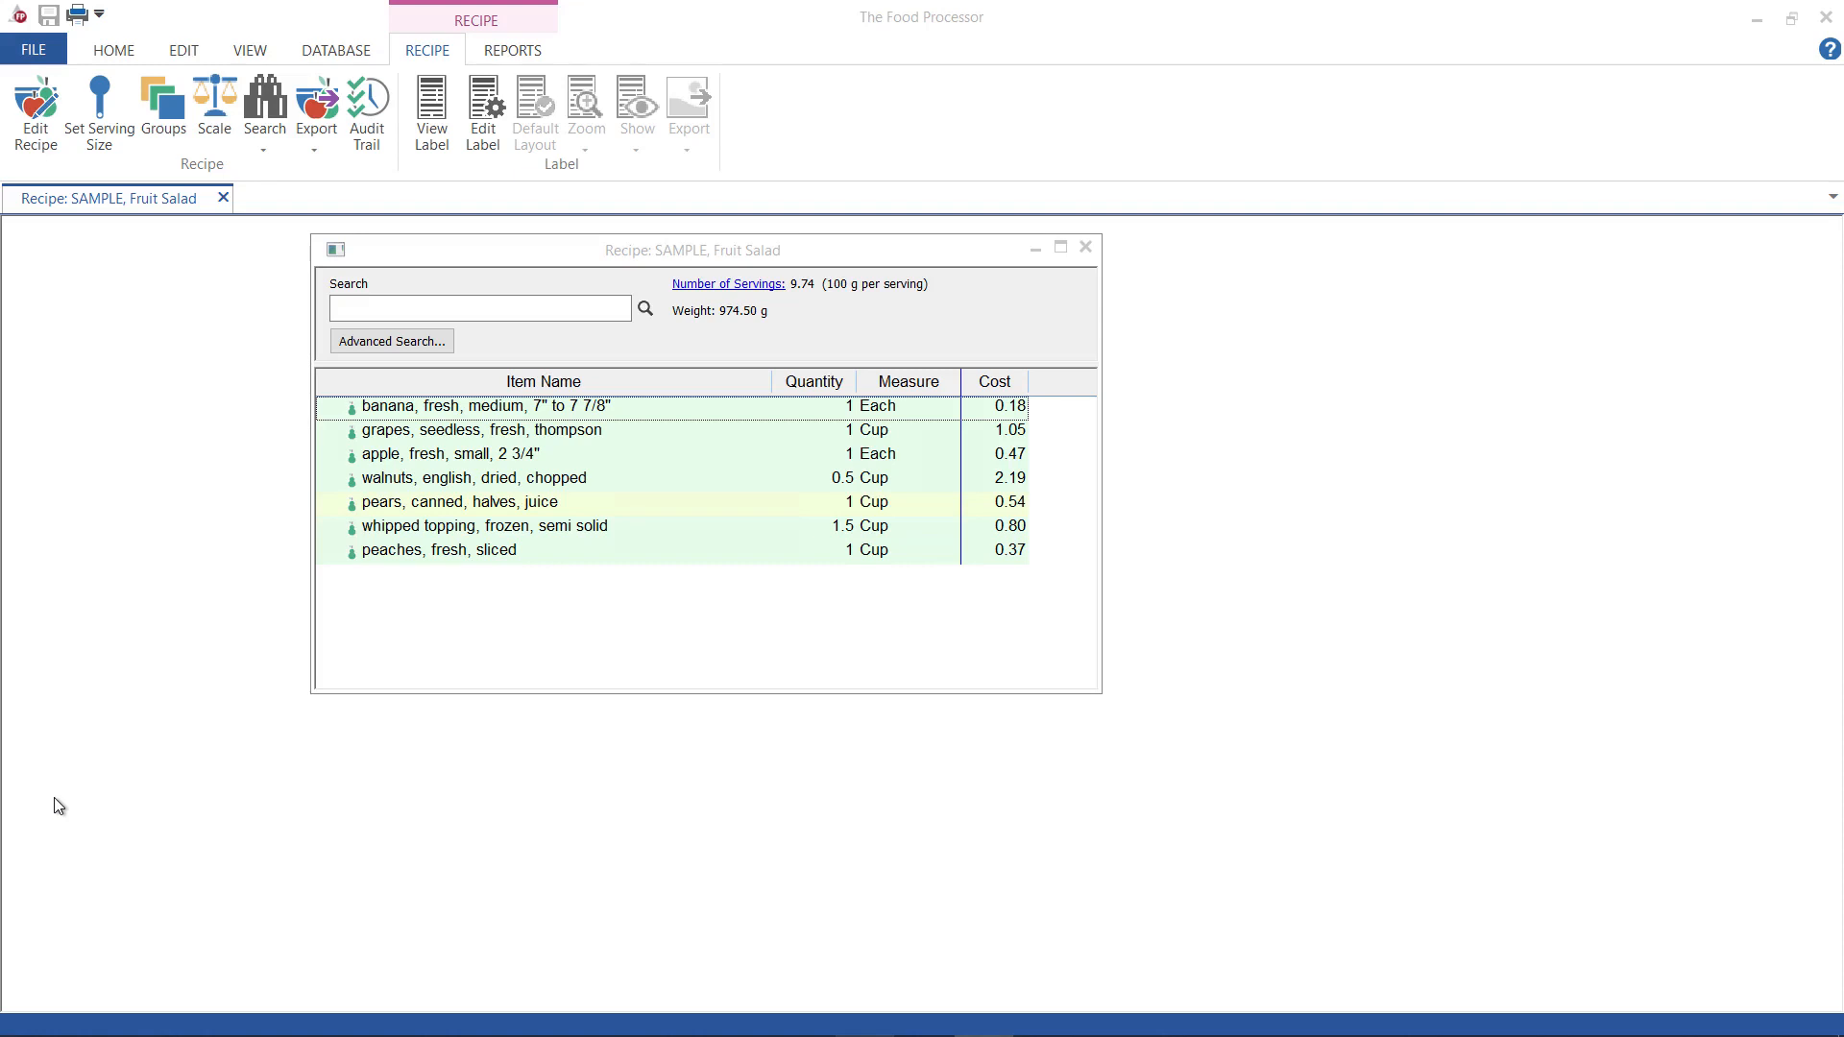
# Check the calculated cost per serving in the Fruit Salad recipe's information without changing it.
pyautogui.click(35, 134)
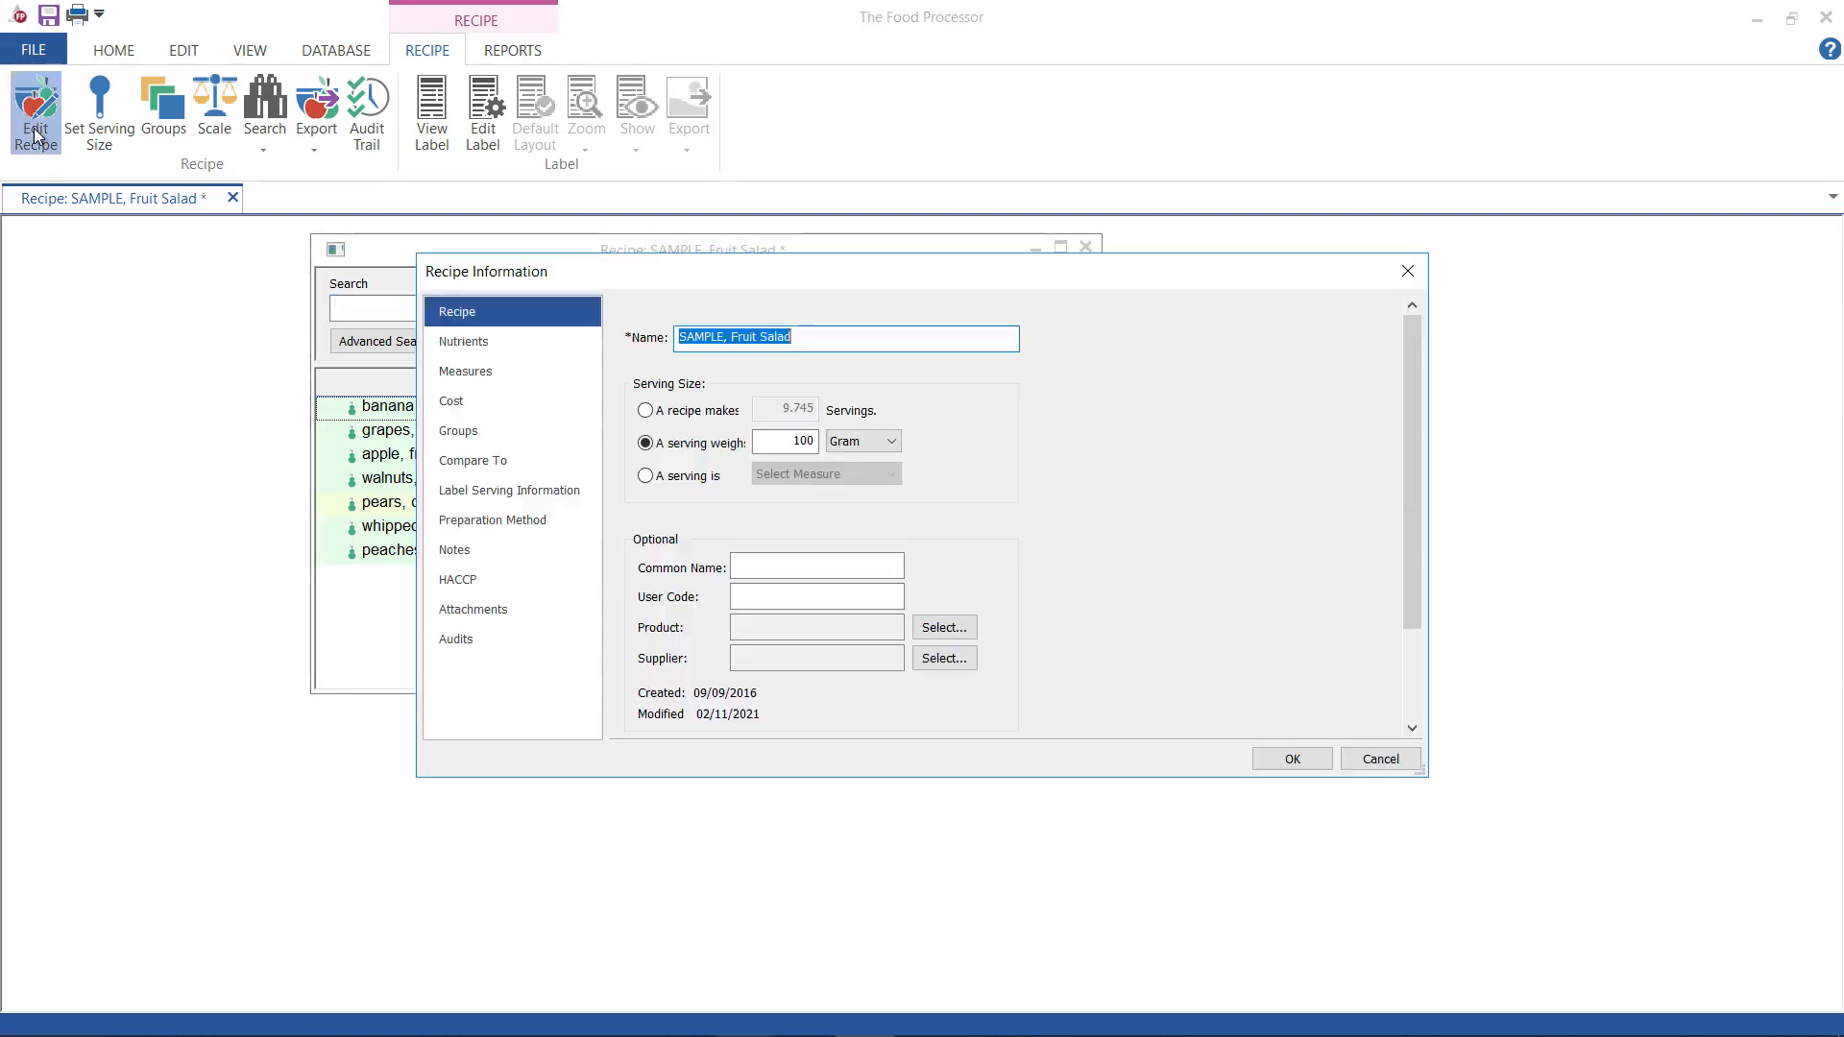
pyautogui.click(452, 411)
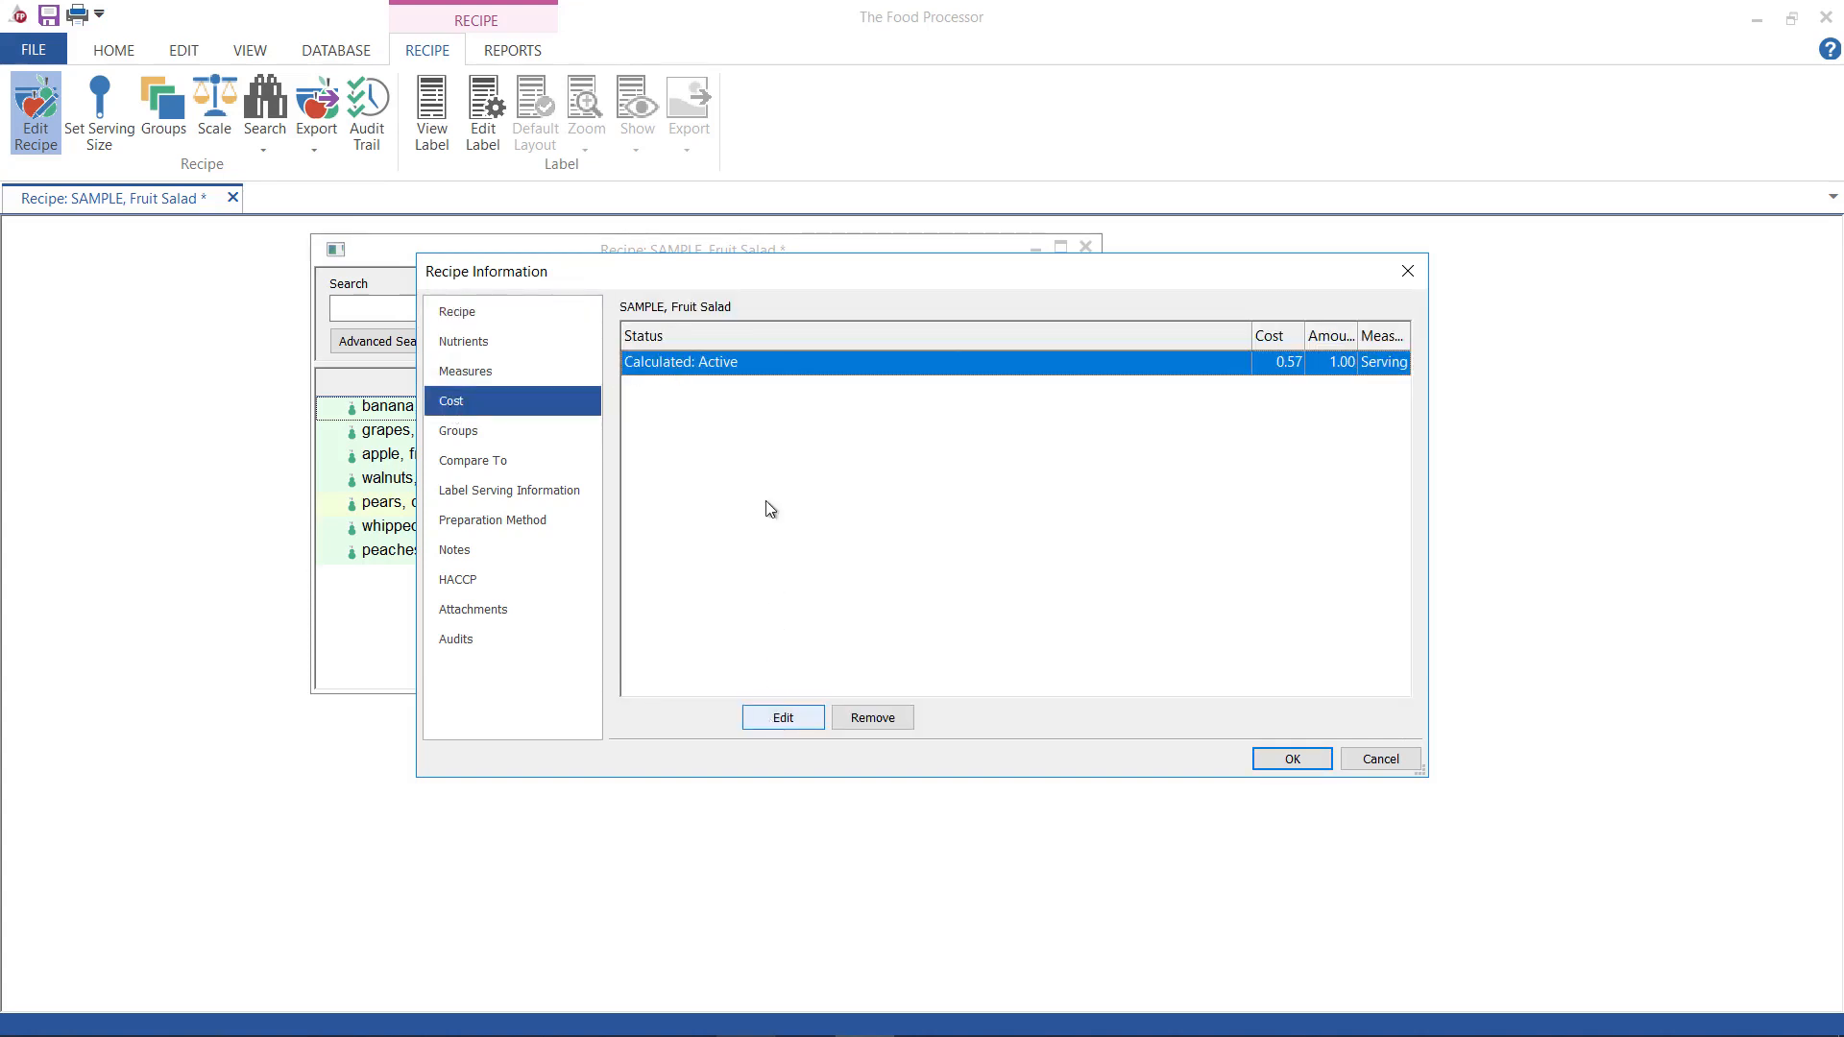
pyautogui.doubleClick(753, 365)
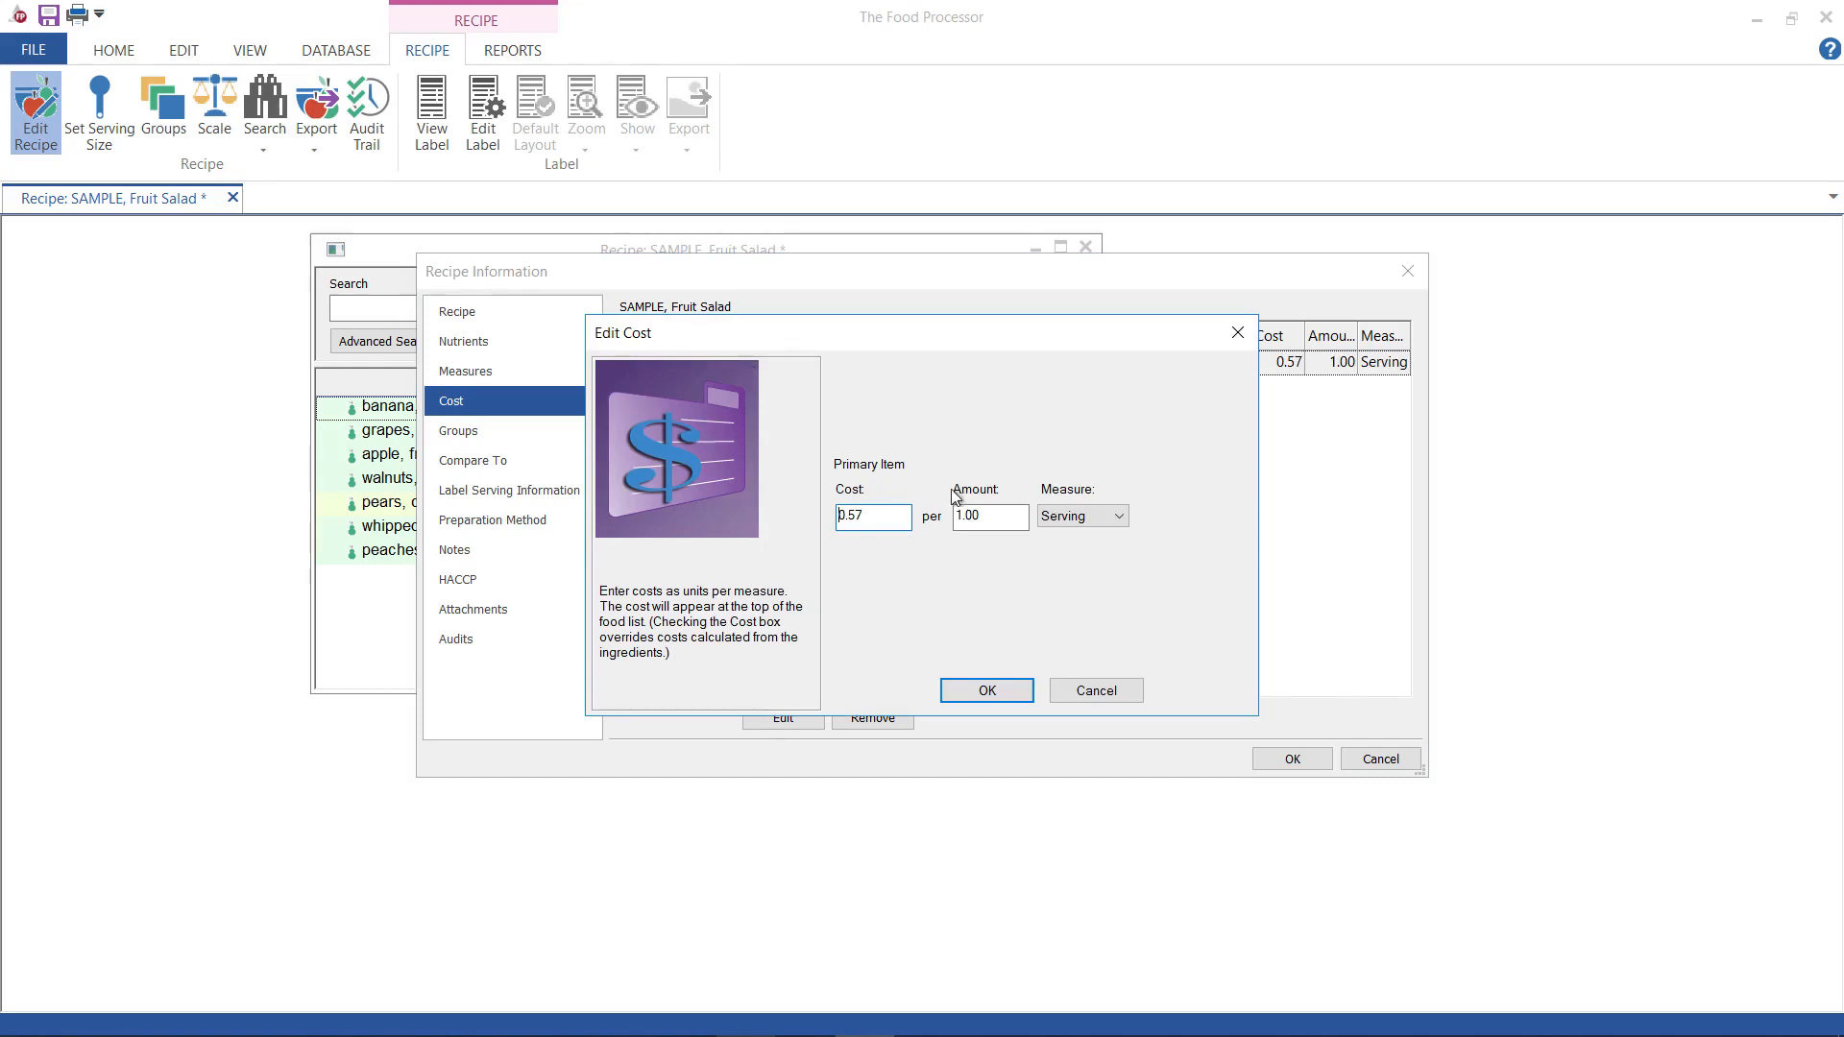
pyautogui.click(1097, 691)
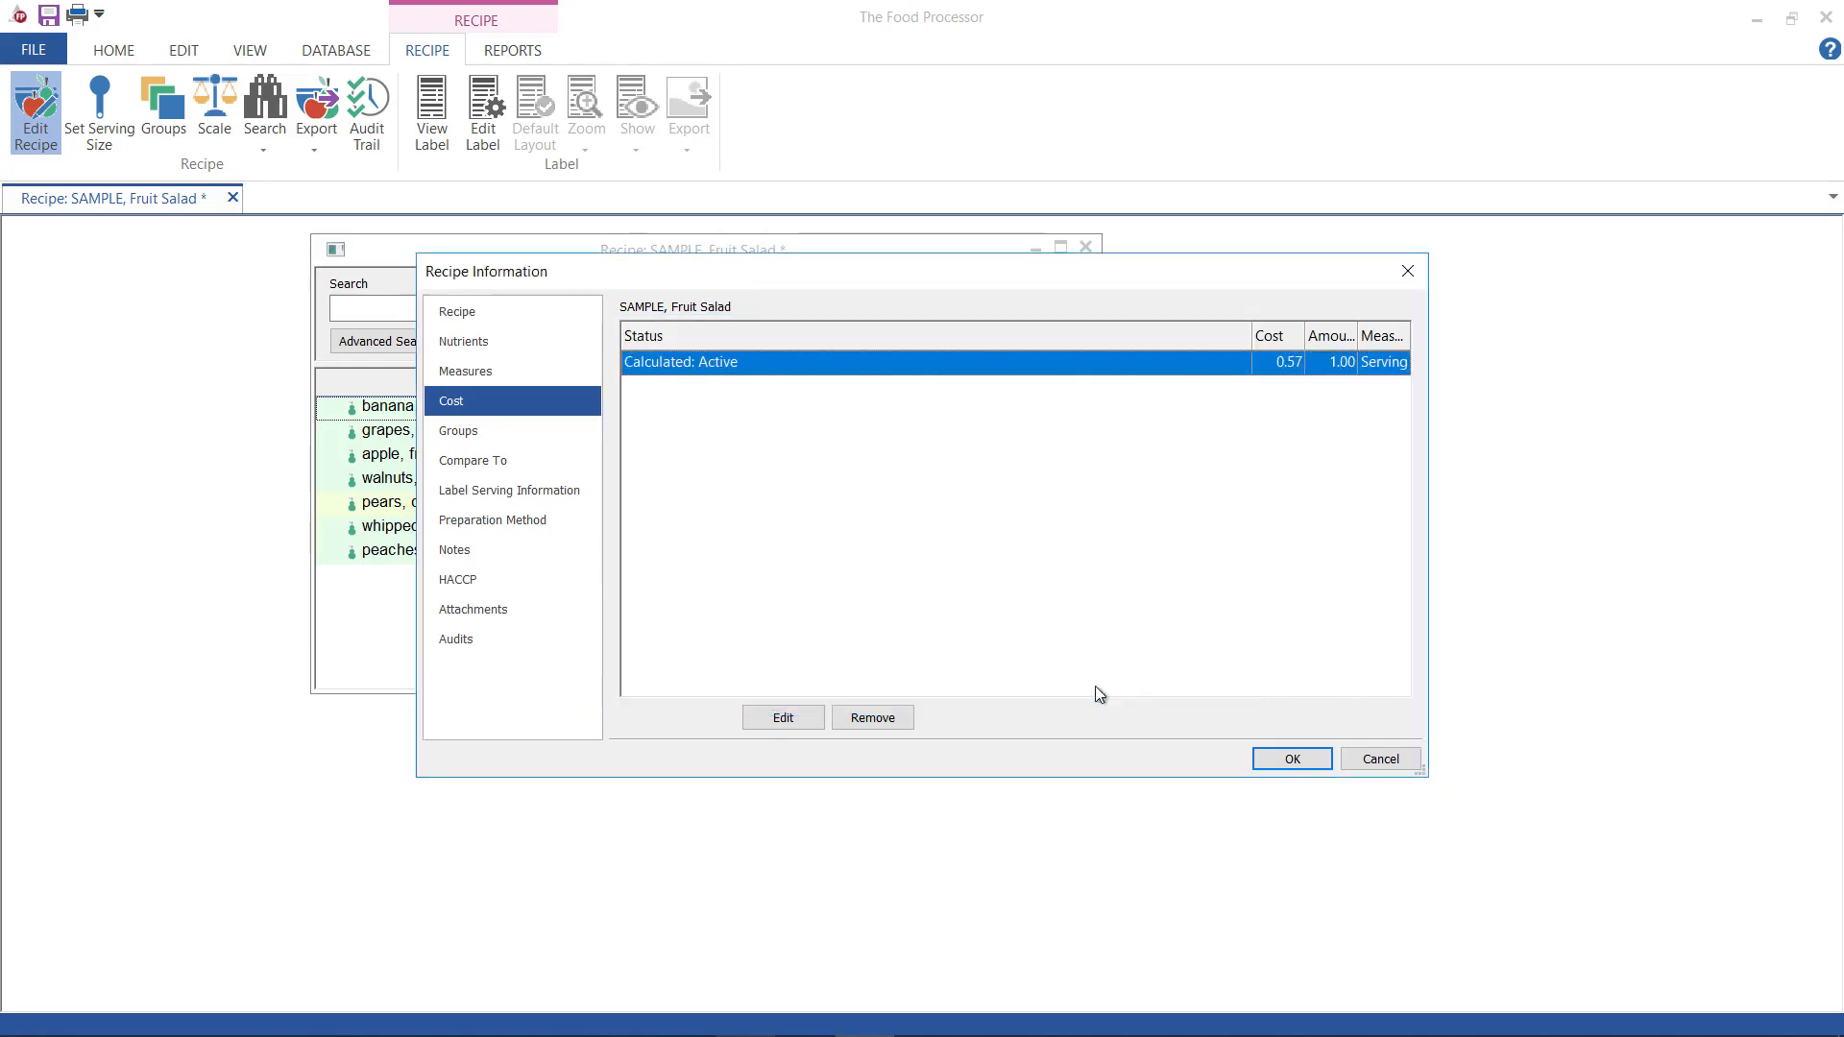
pyautogui.click(1374, 761)
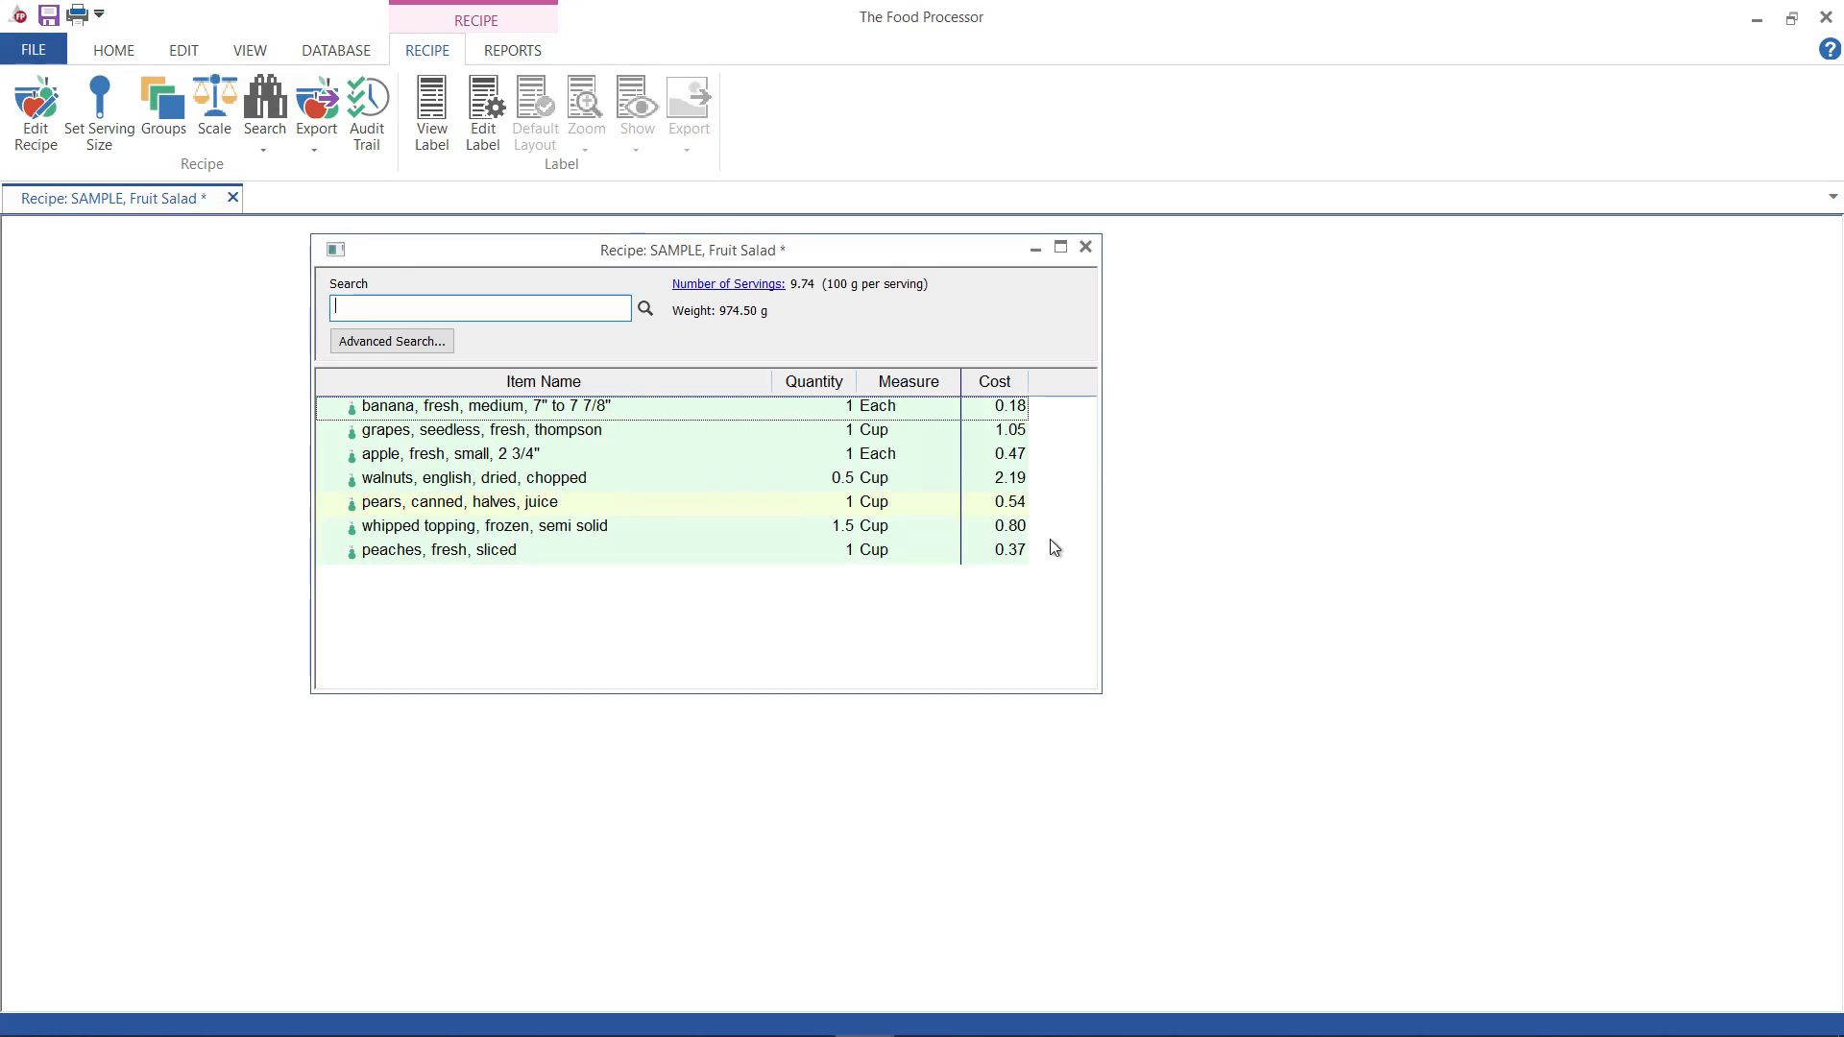
# Enable Show Cost in the general preferences so the recipe form displays the cost.
pyautogui.click(115, 53)
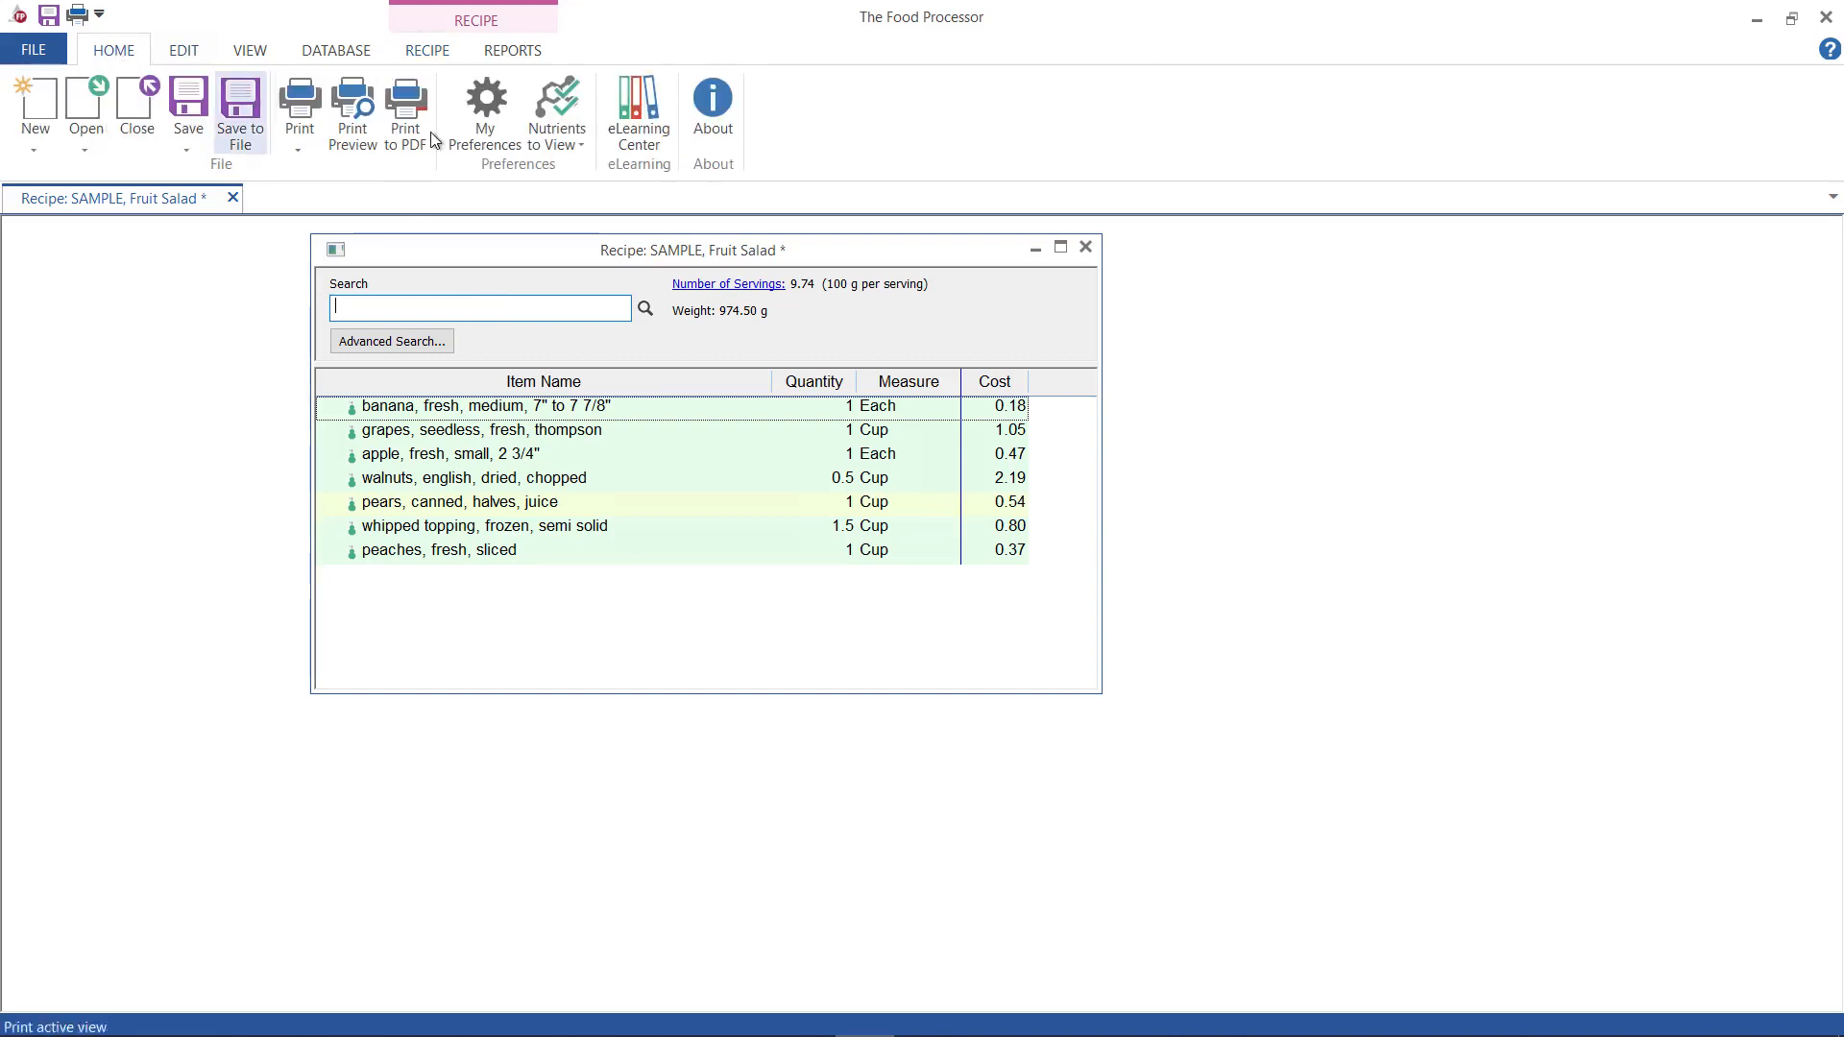
pyautogui.click(475, 141)
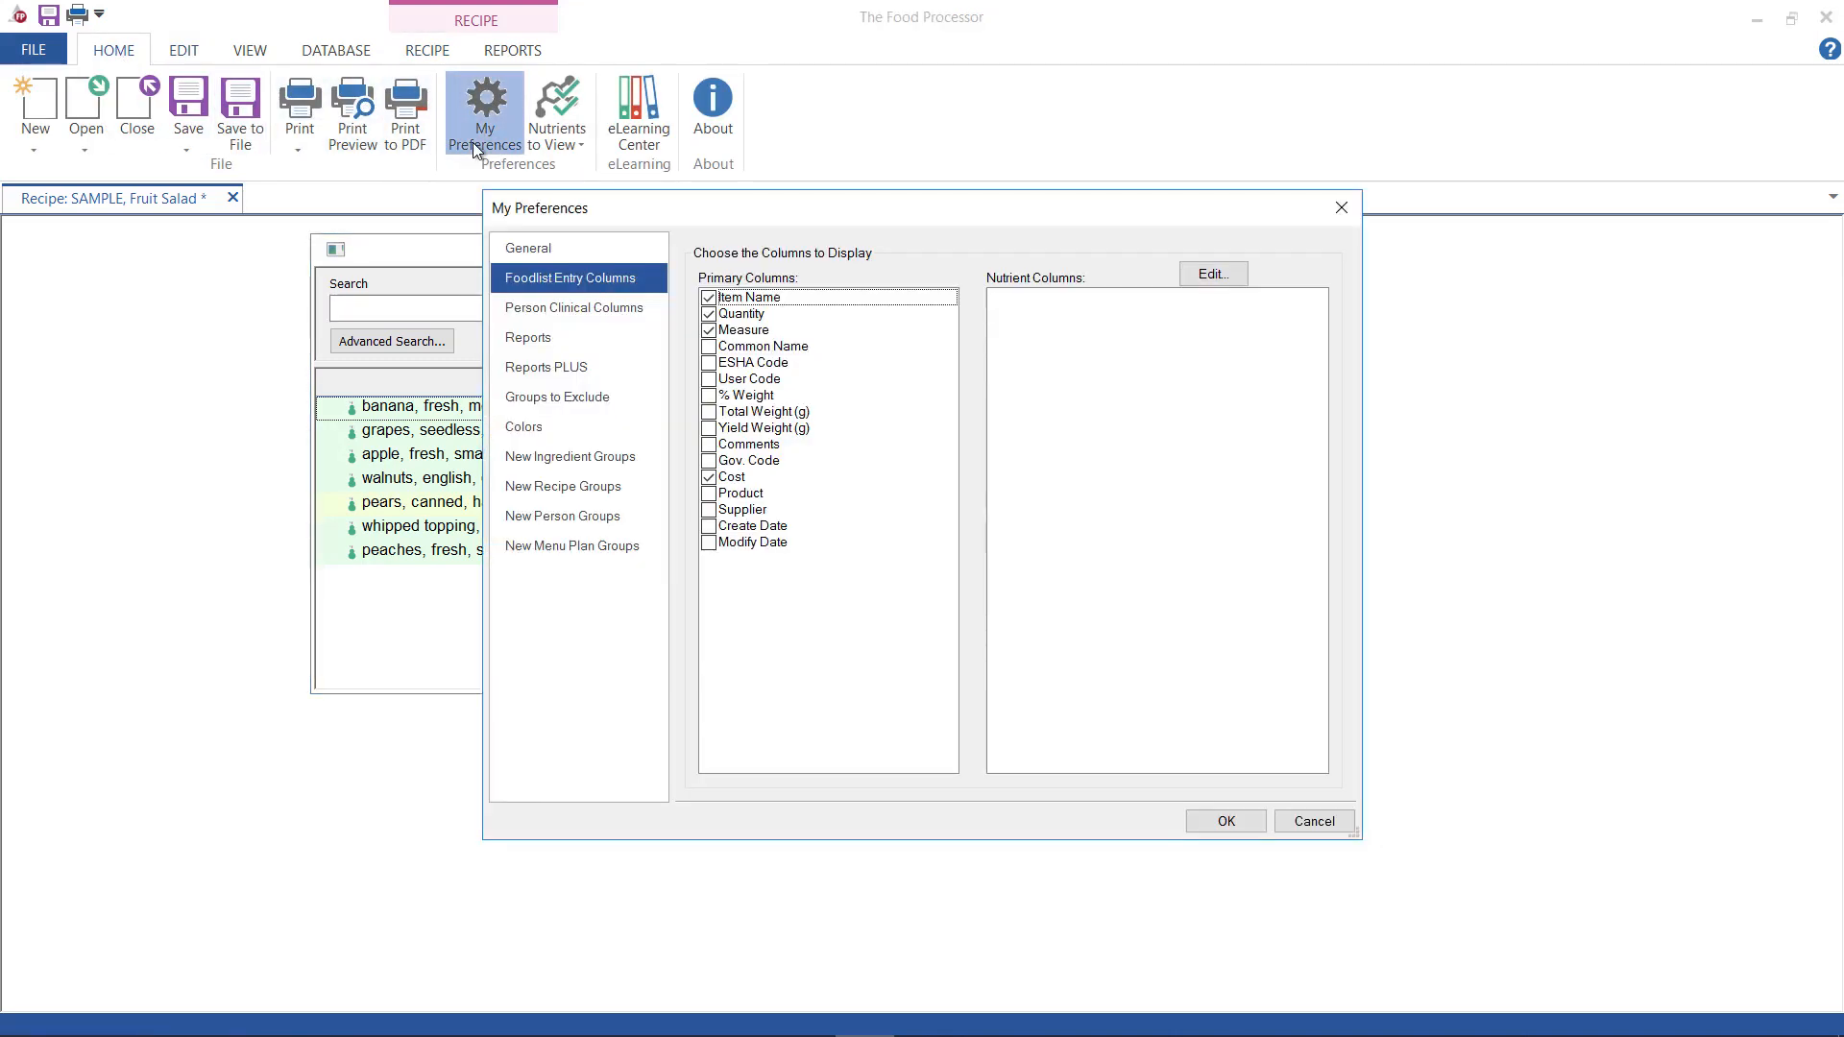
pyautogui.click(529, 248)
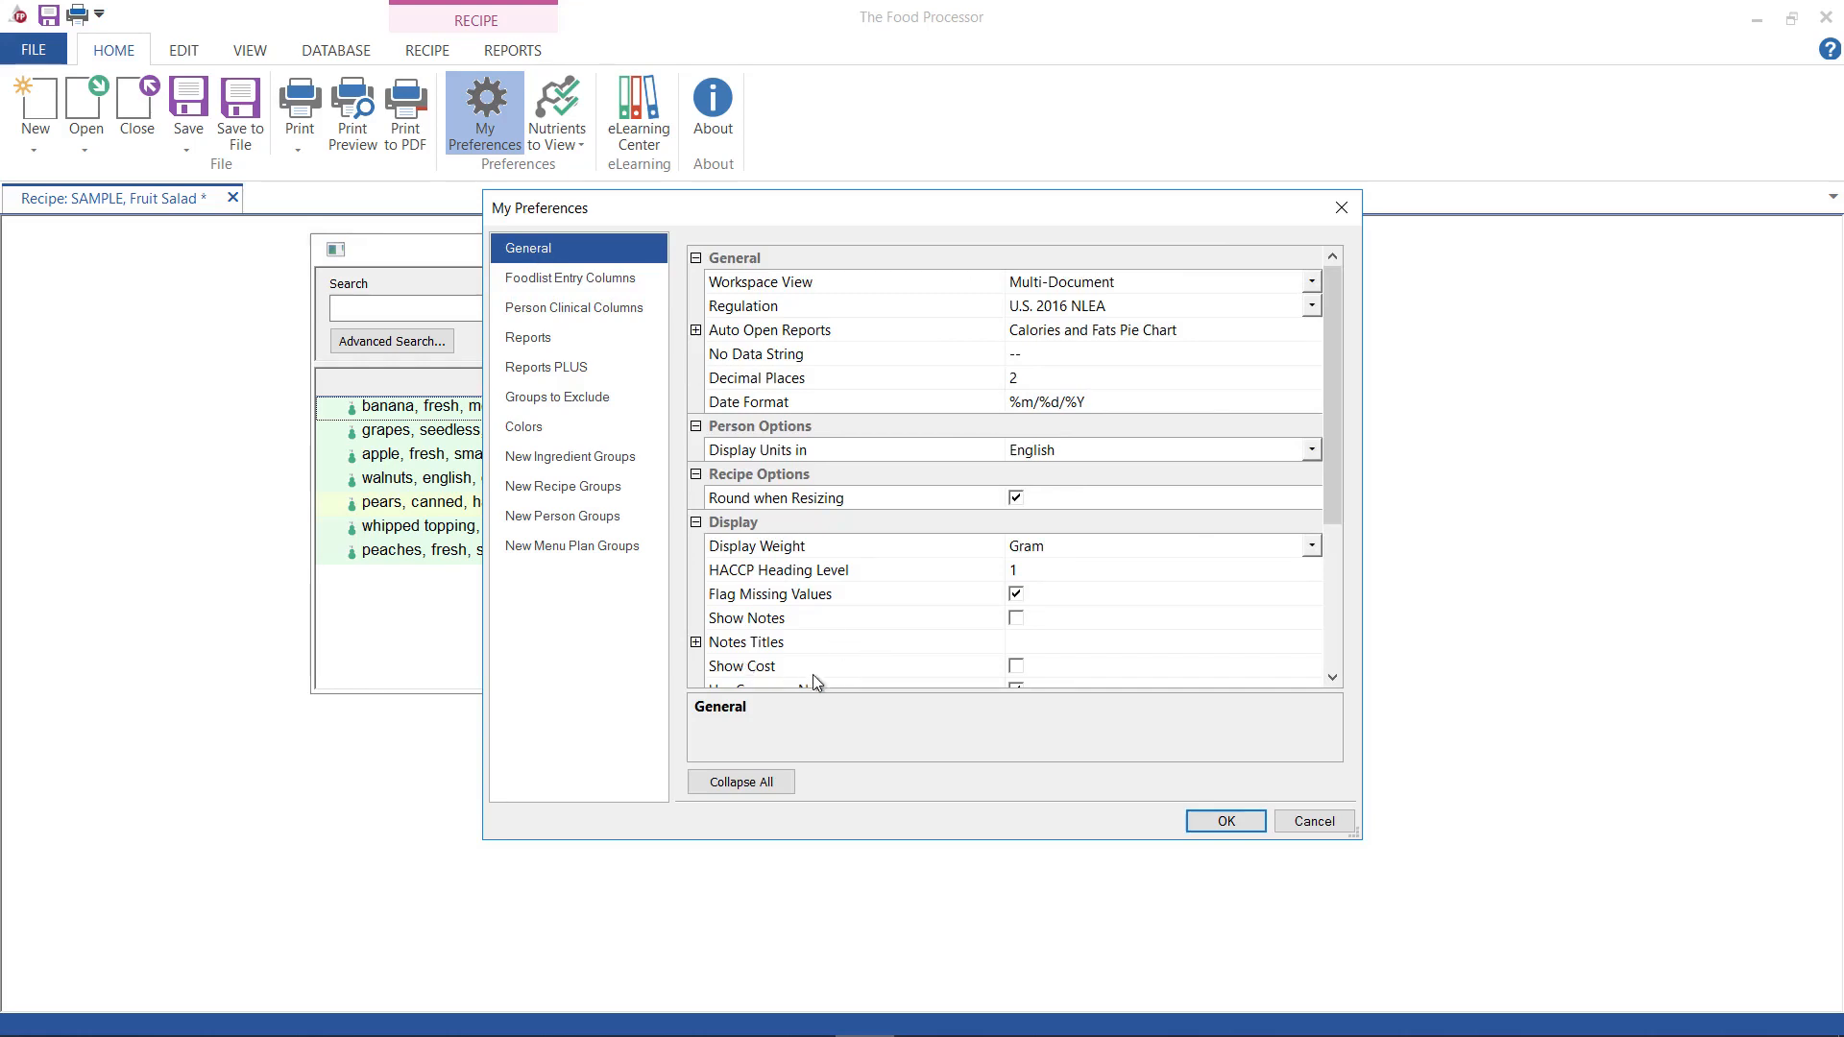
pyautogui.click(1017, 667)
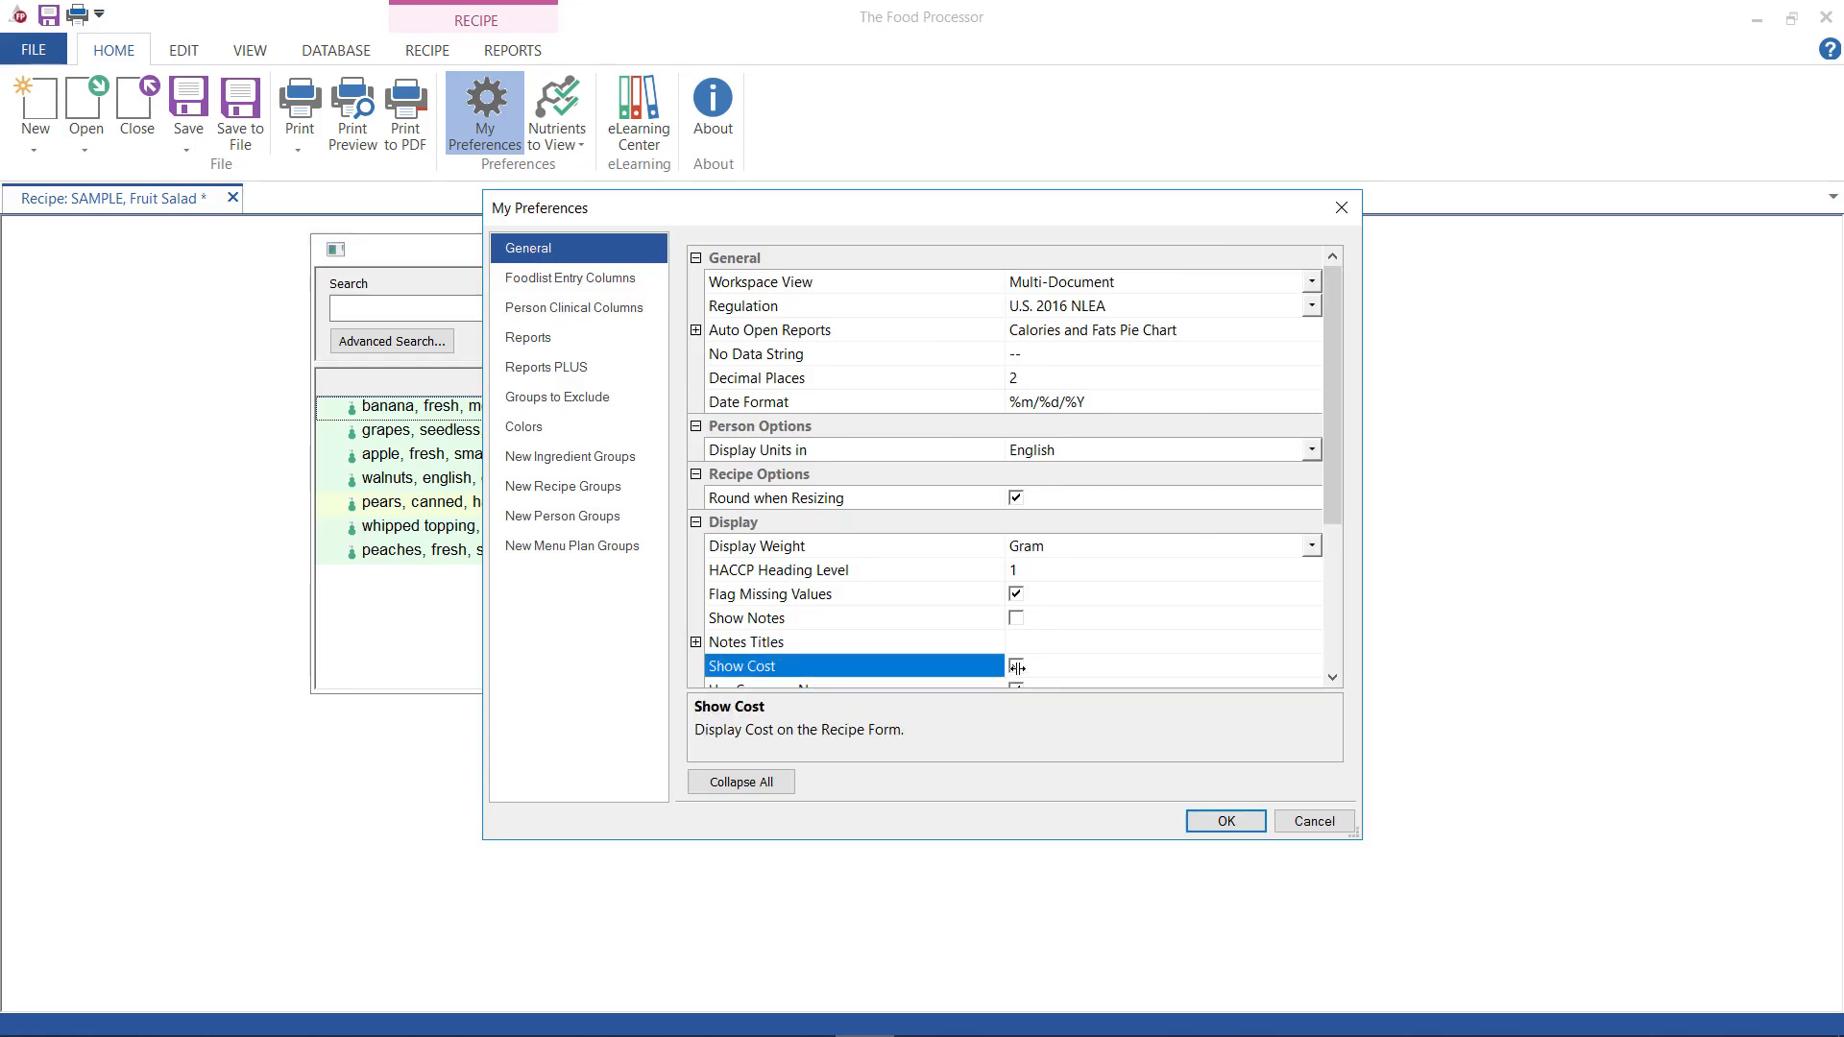
pyautogui.click(1016, 666)
pyautogui.click(1221, 822)
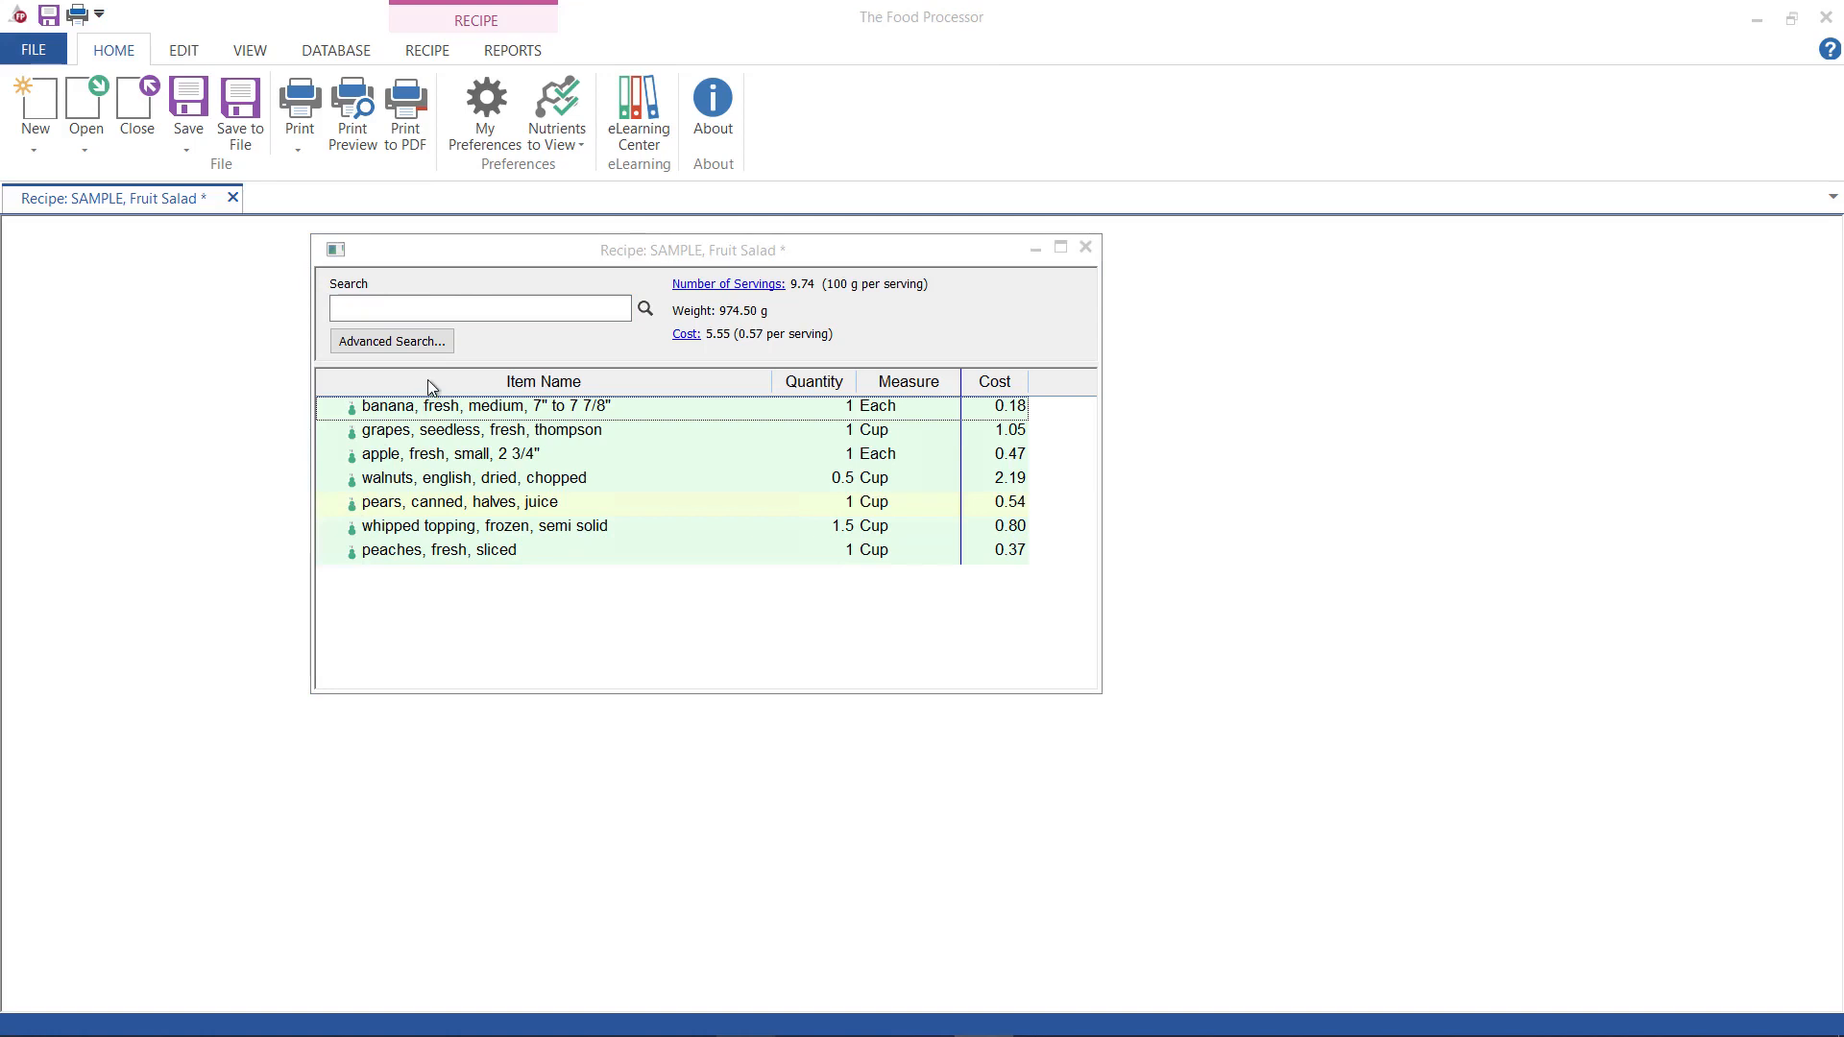
# Open the recipe's Spreadsheet report and add Cost to the selected nutrients to view.
pyautogui.click(512, 50)
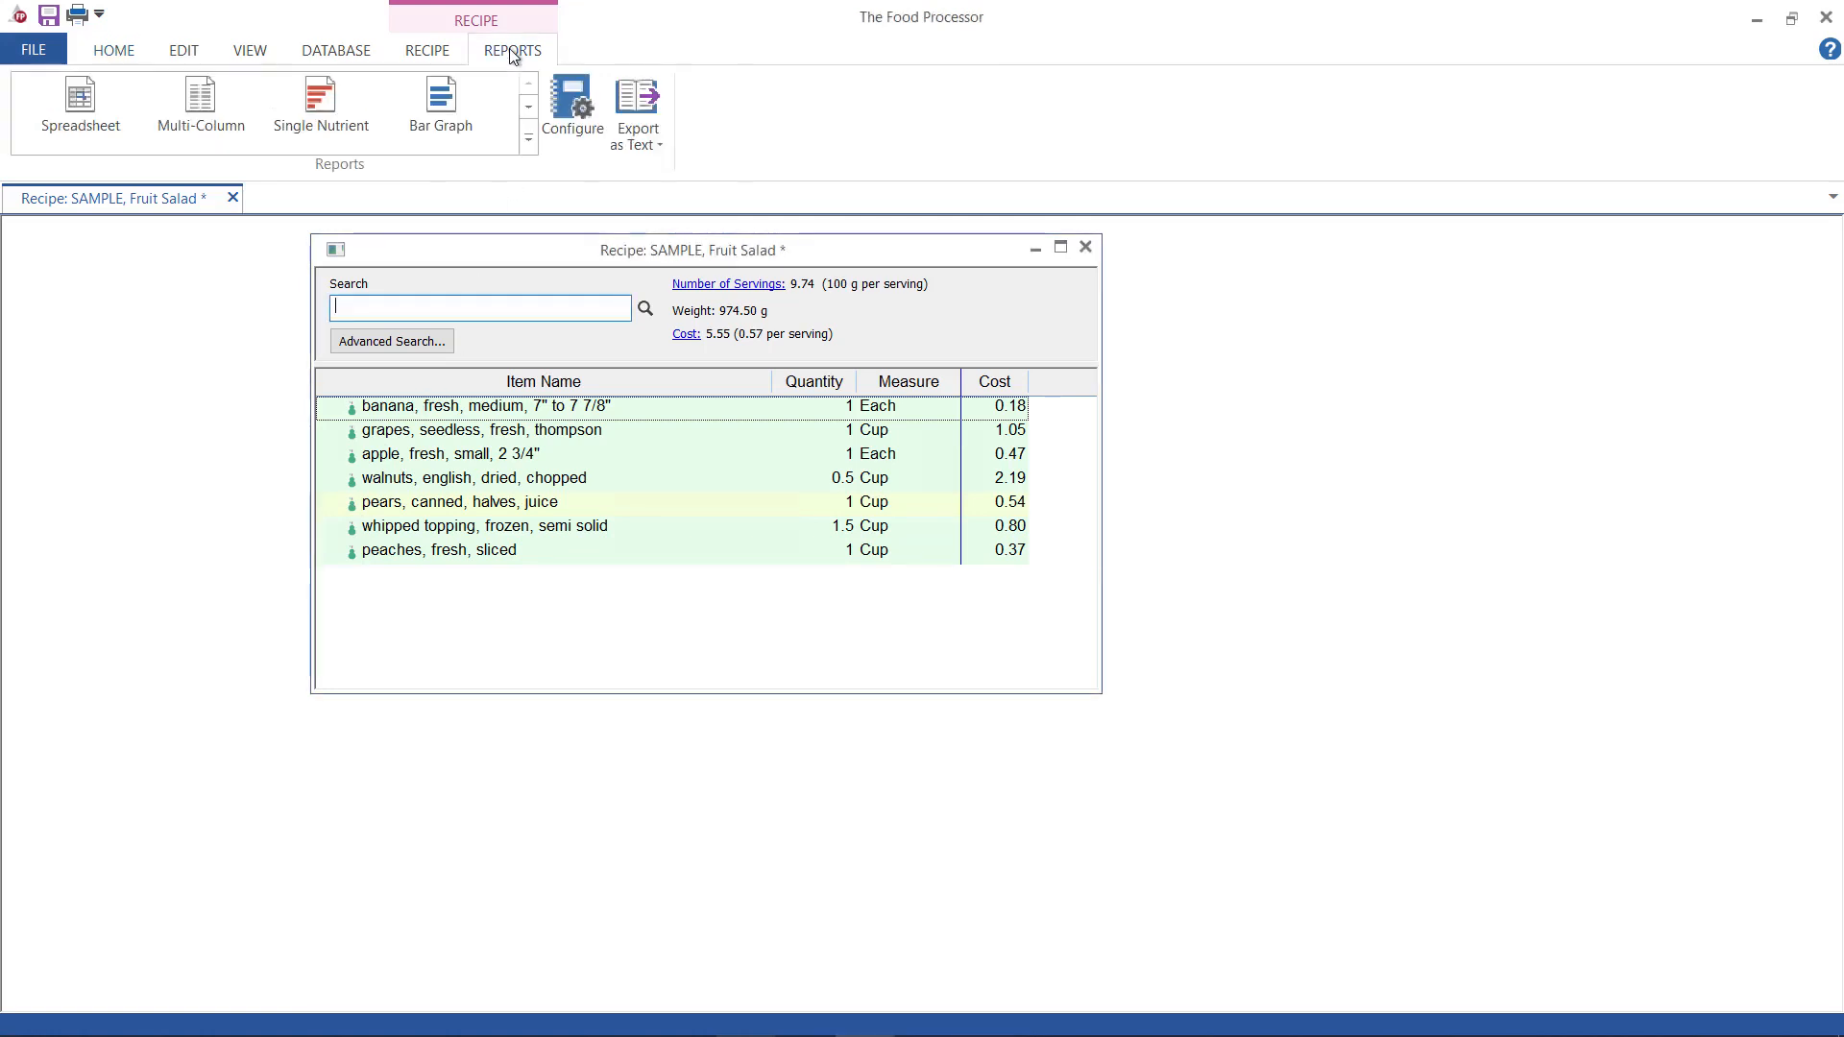
pyautogui.click(91, 110)
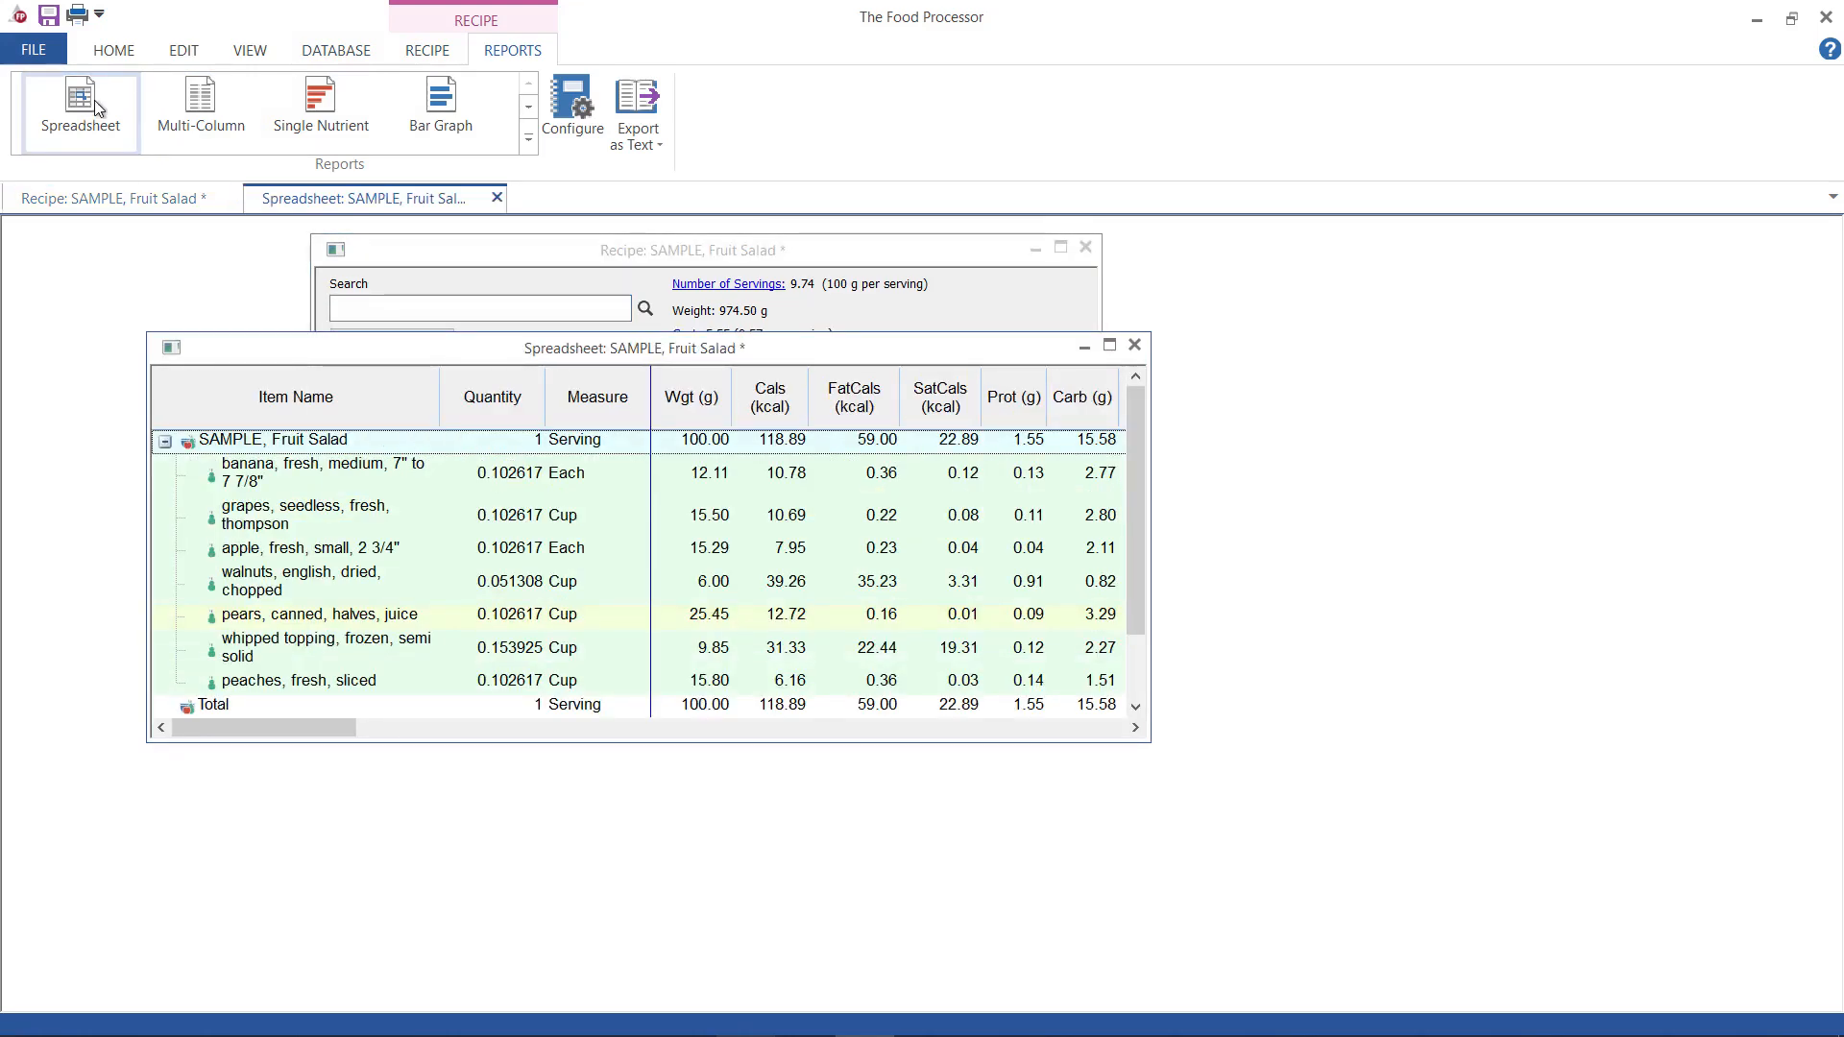
pyautogui.click(122, 56)
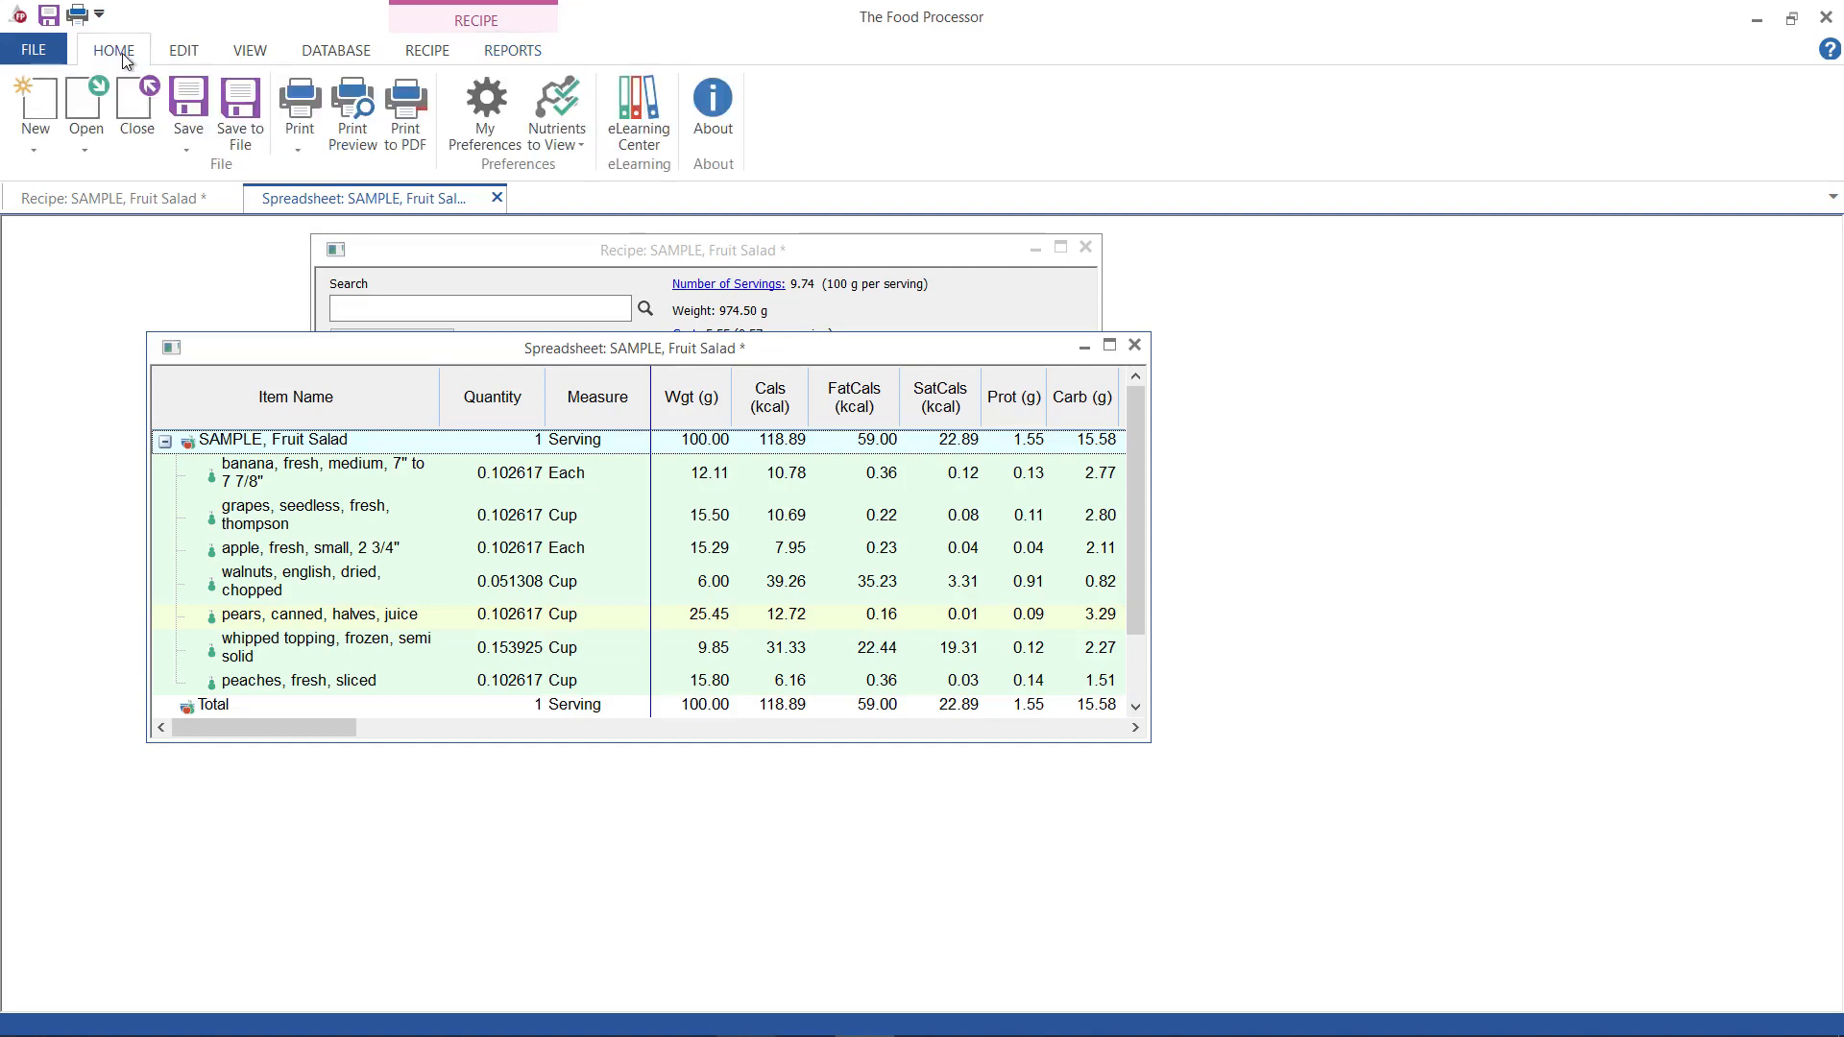
pyautogui.click(568, 139)
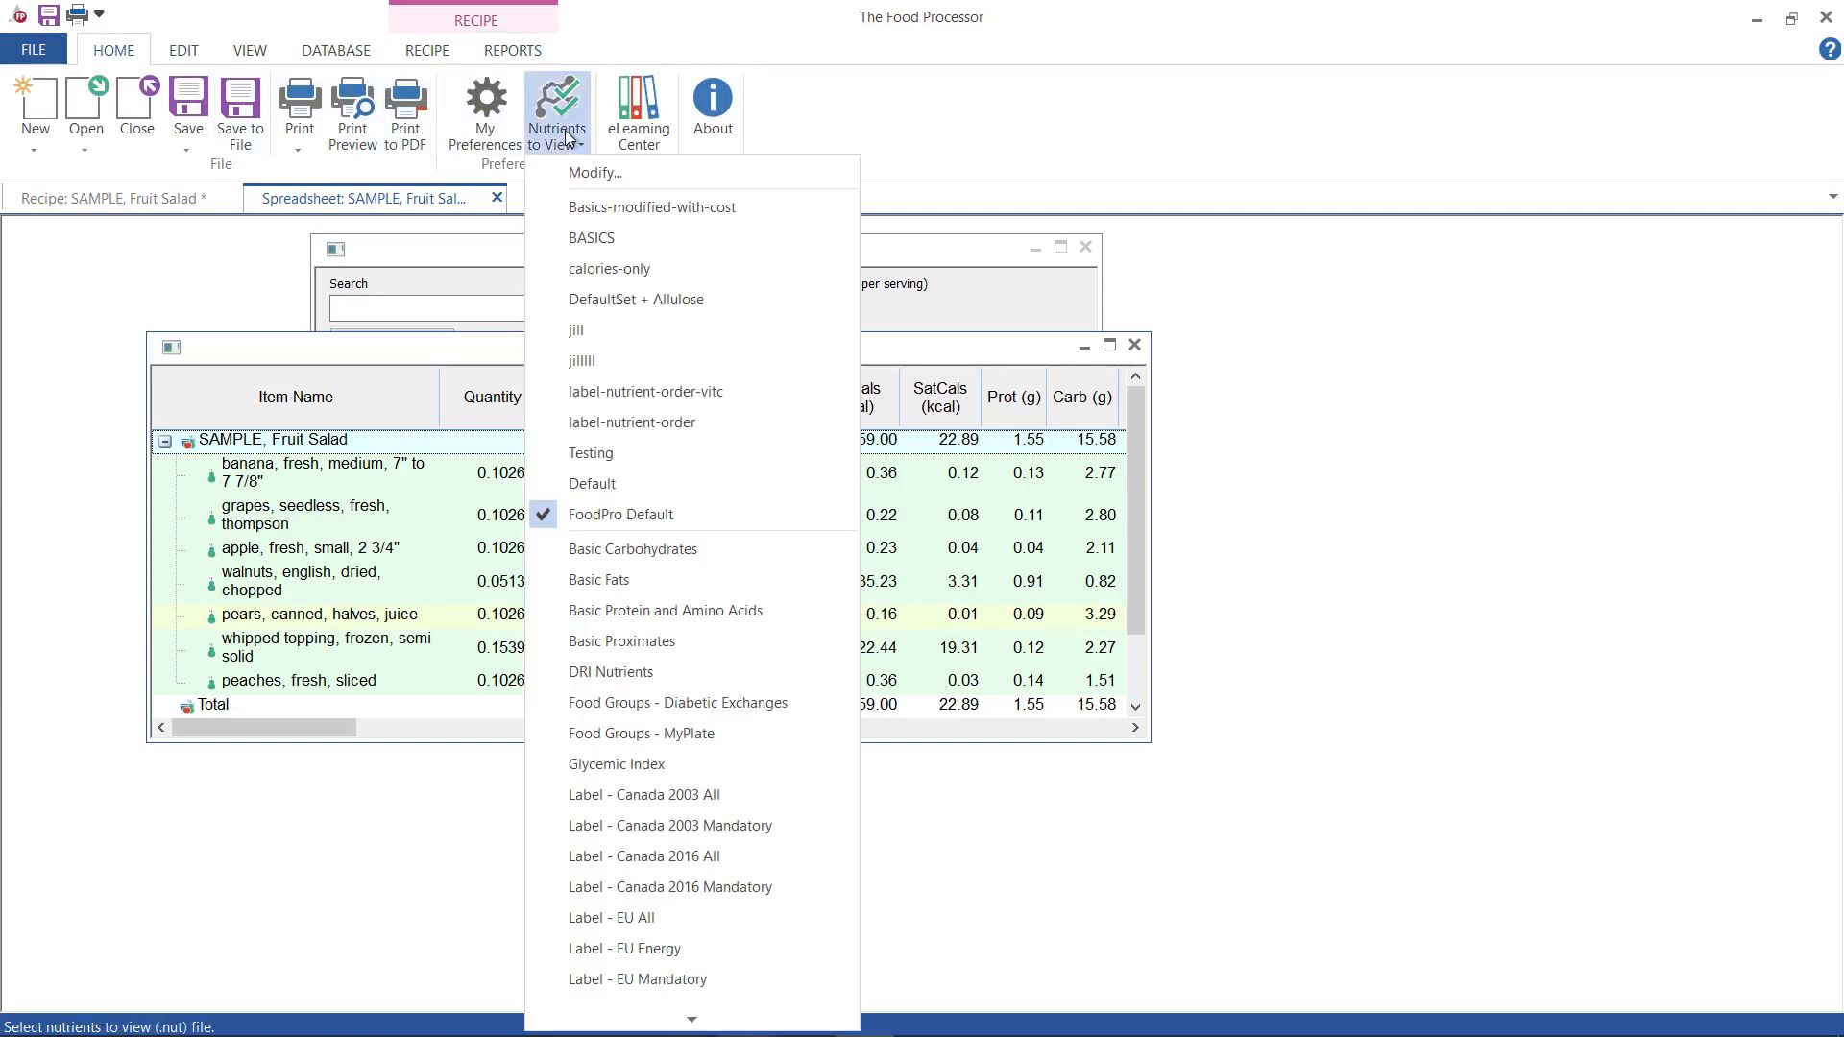
pyautogui.click(584, 180)
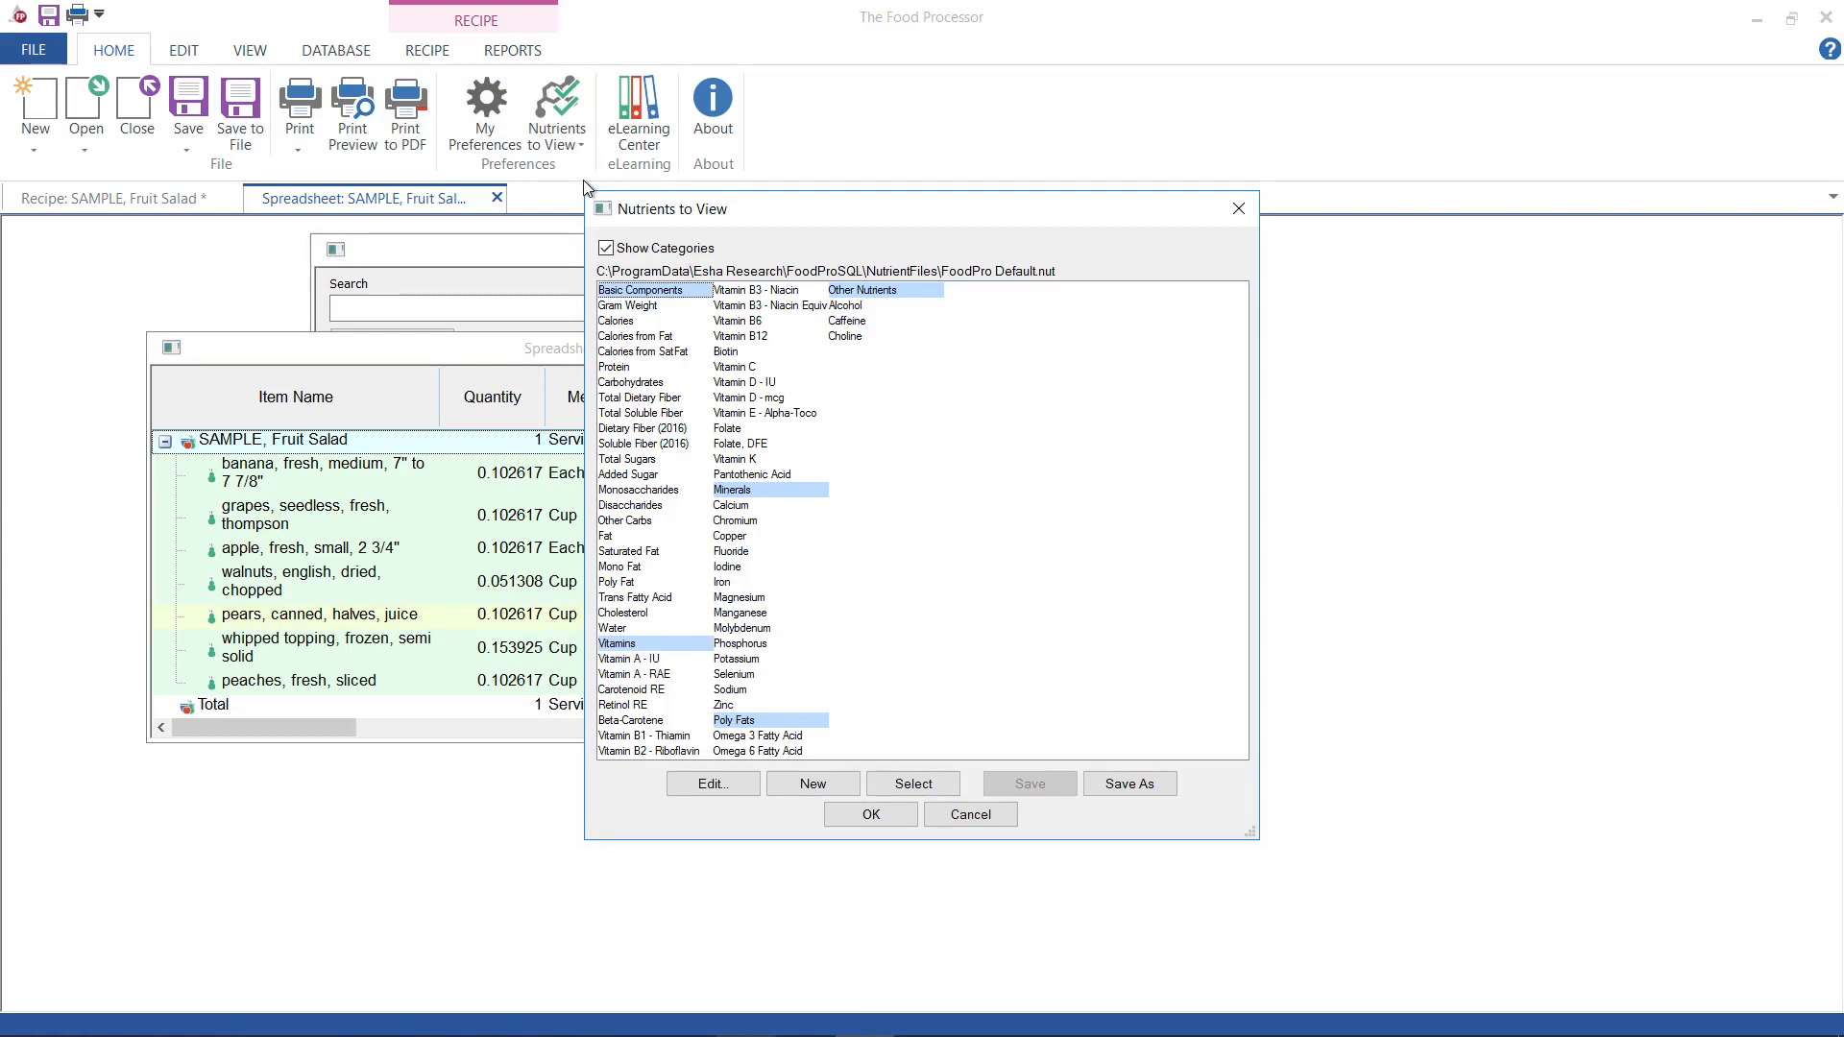
pyautogui.click(723, 783)
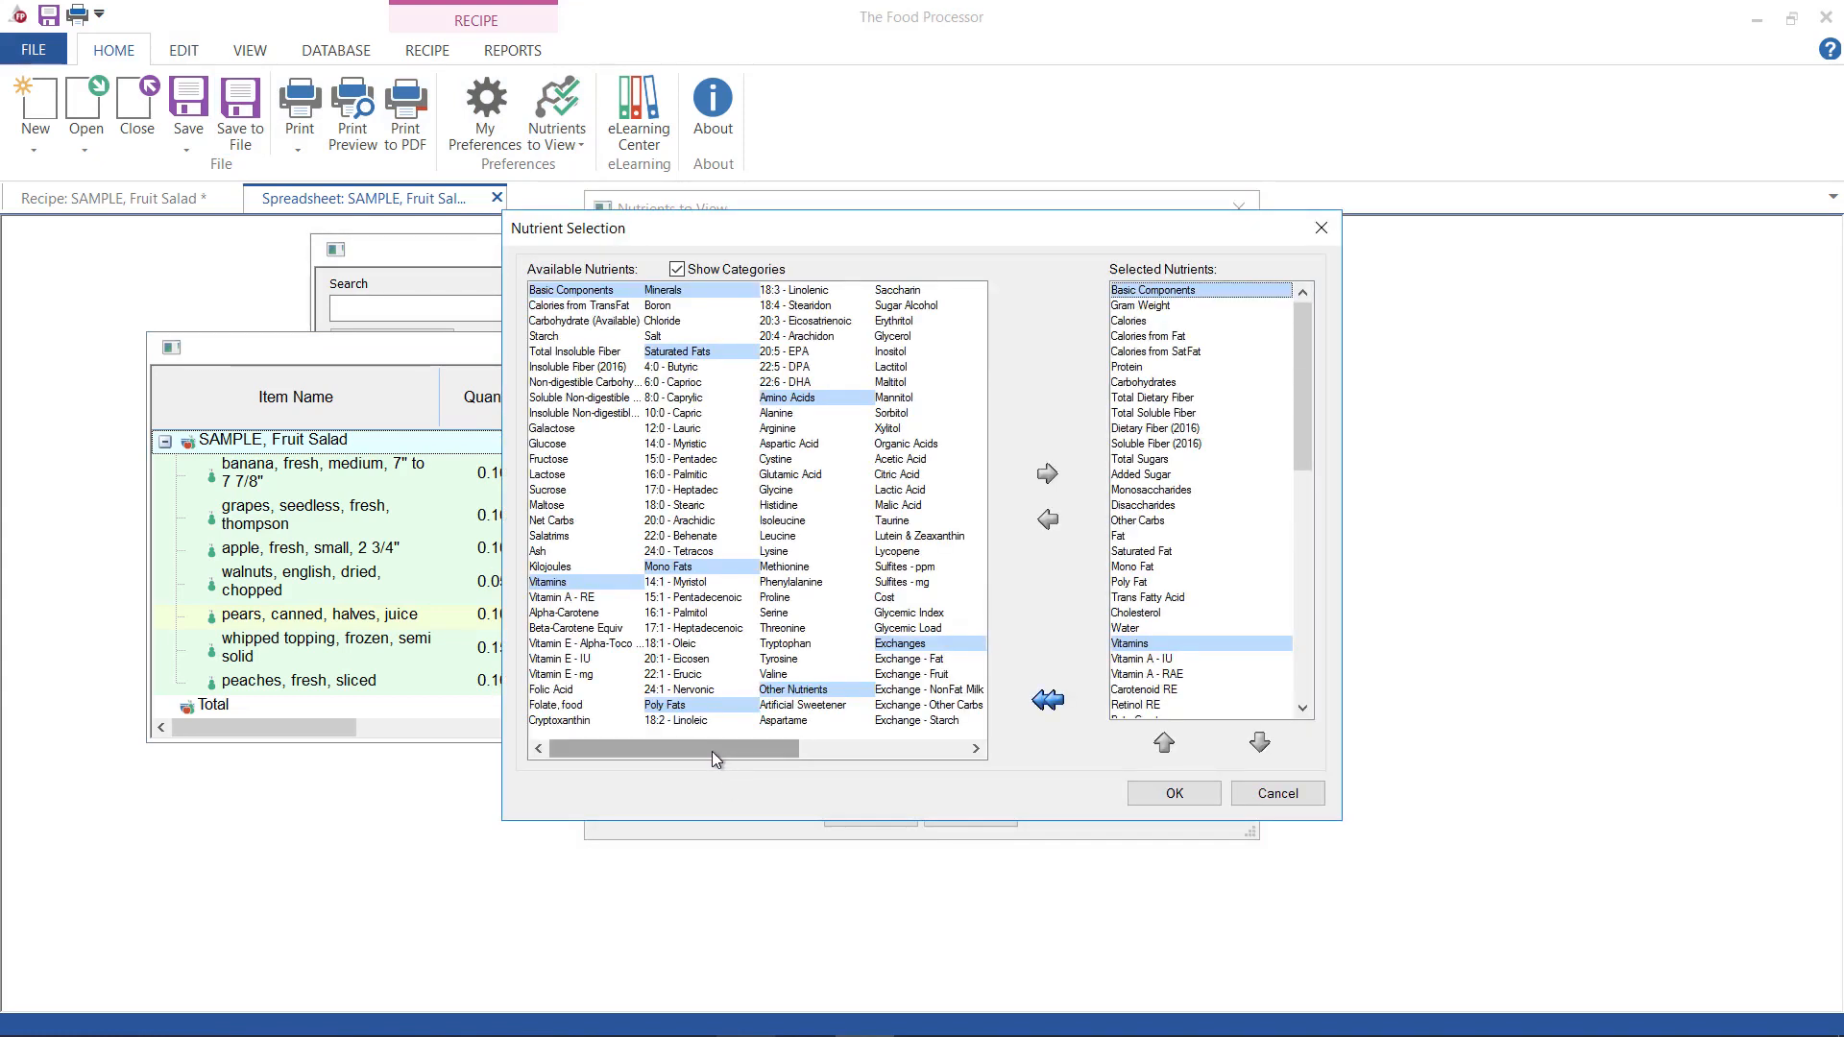
pyautogui.moveTo(722, 751); pyautogui.dragTo(880, 754)
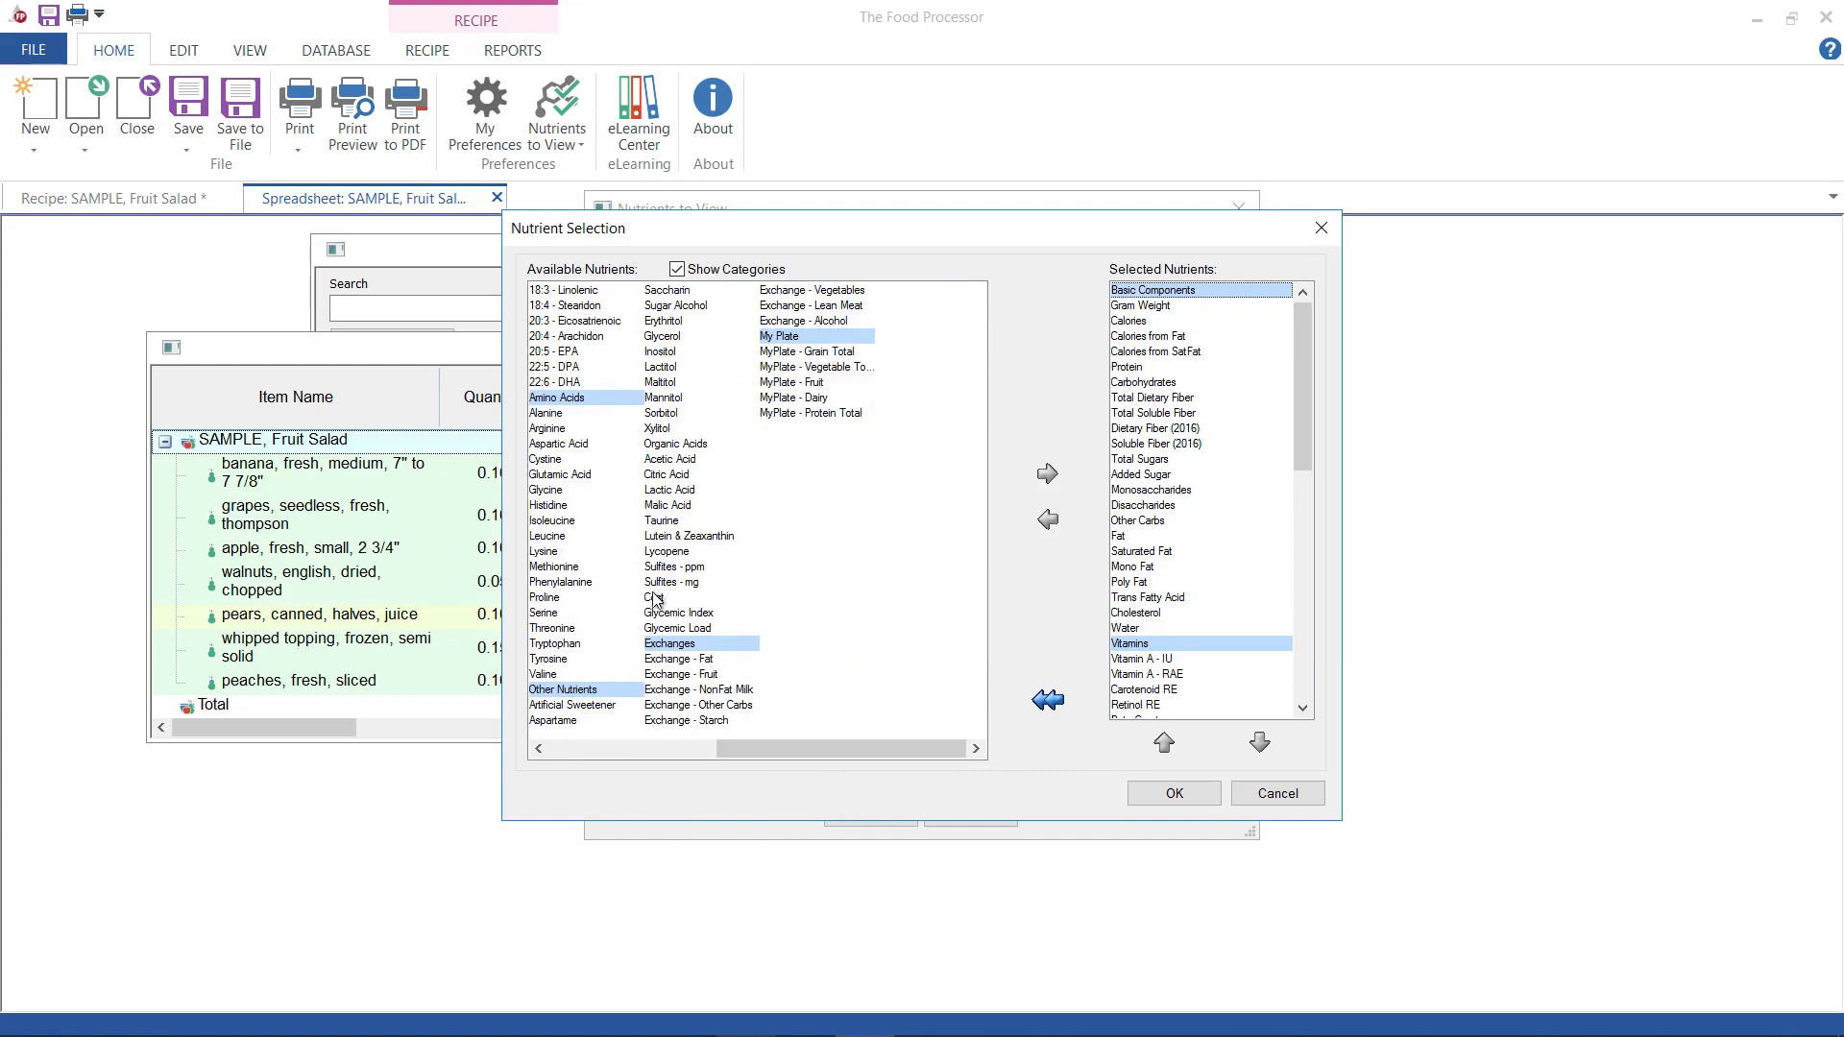
pyautogui.doubleClick(653, 598)
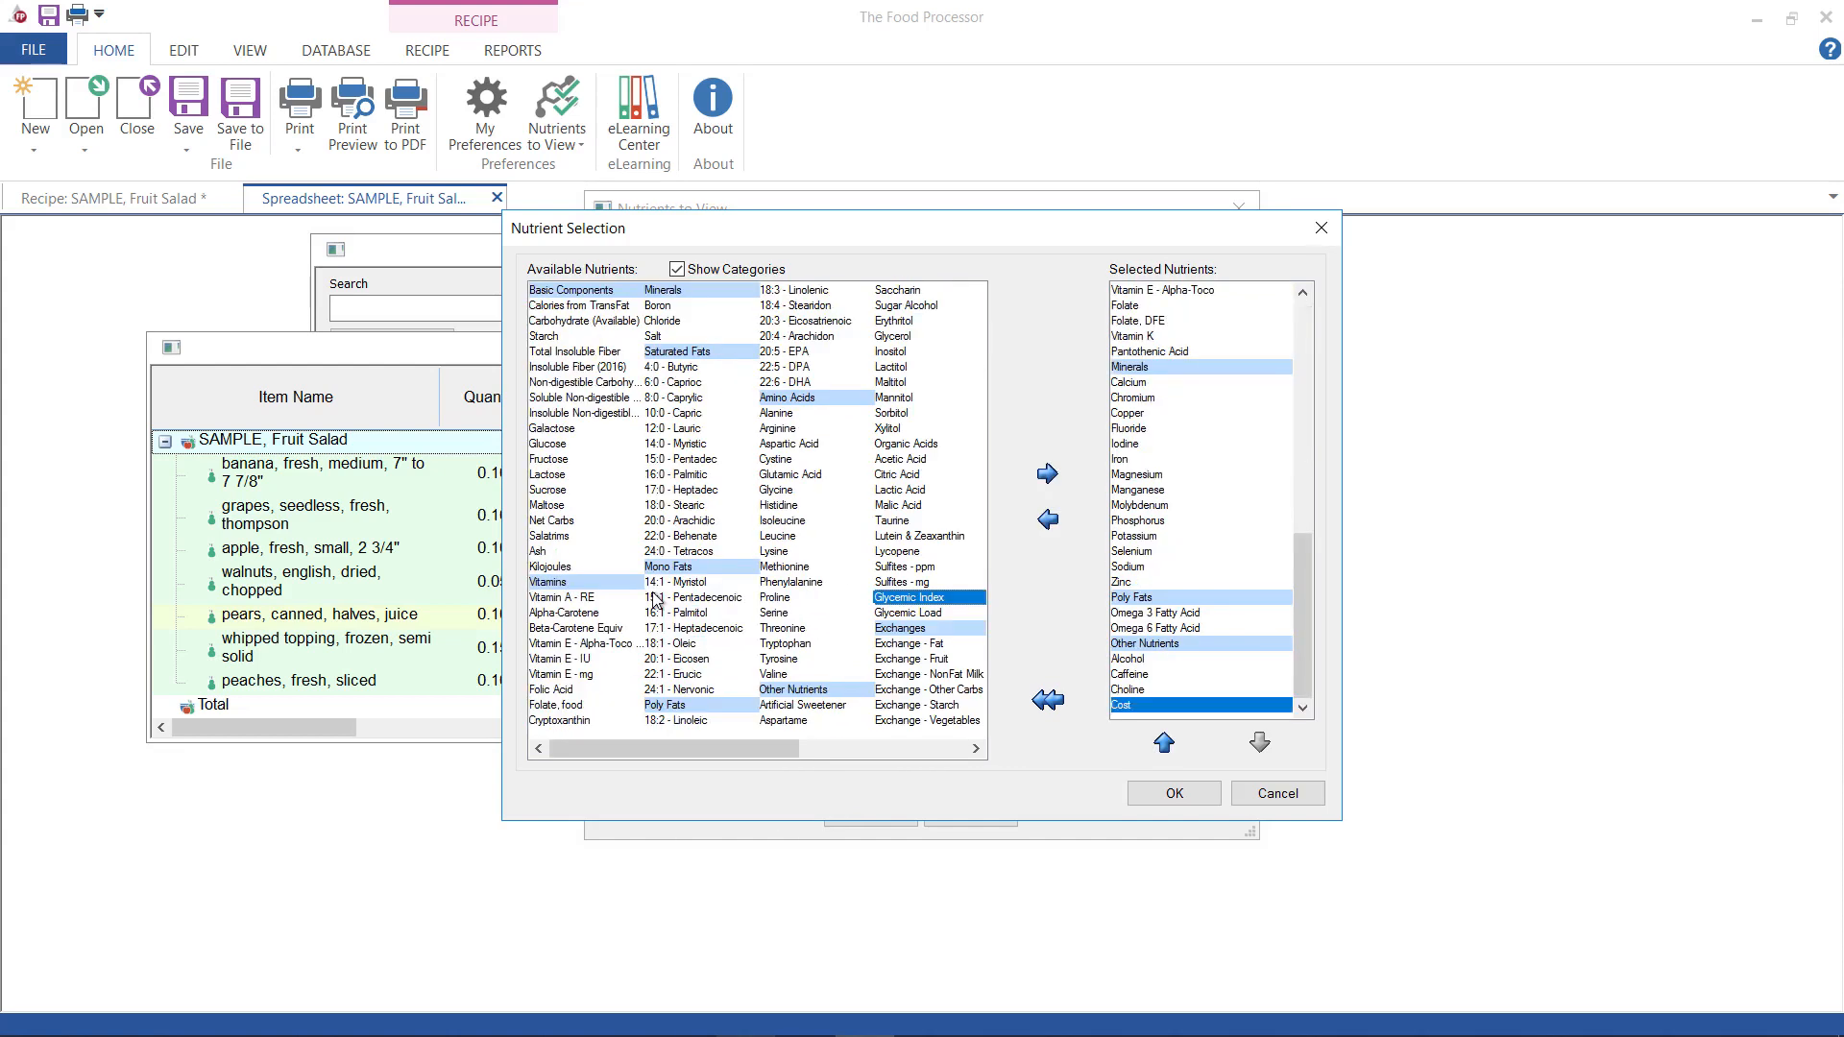
pyautogui.click(1170, 784)
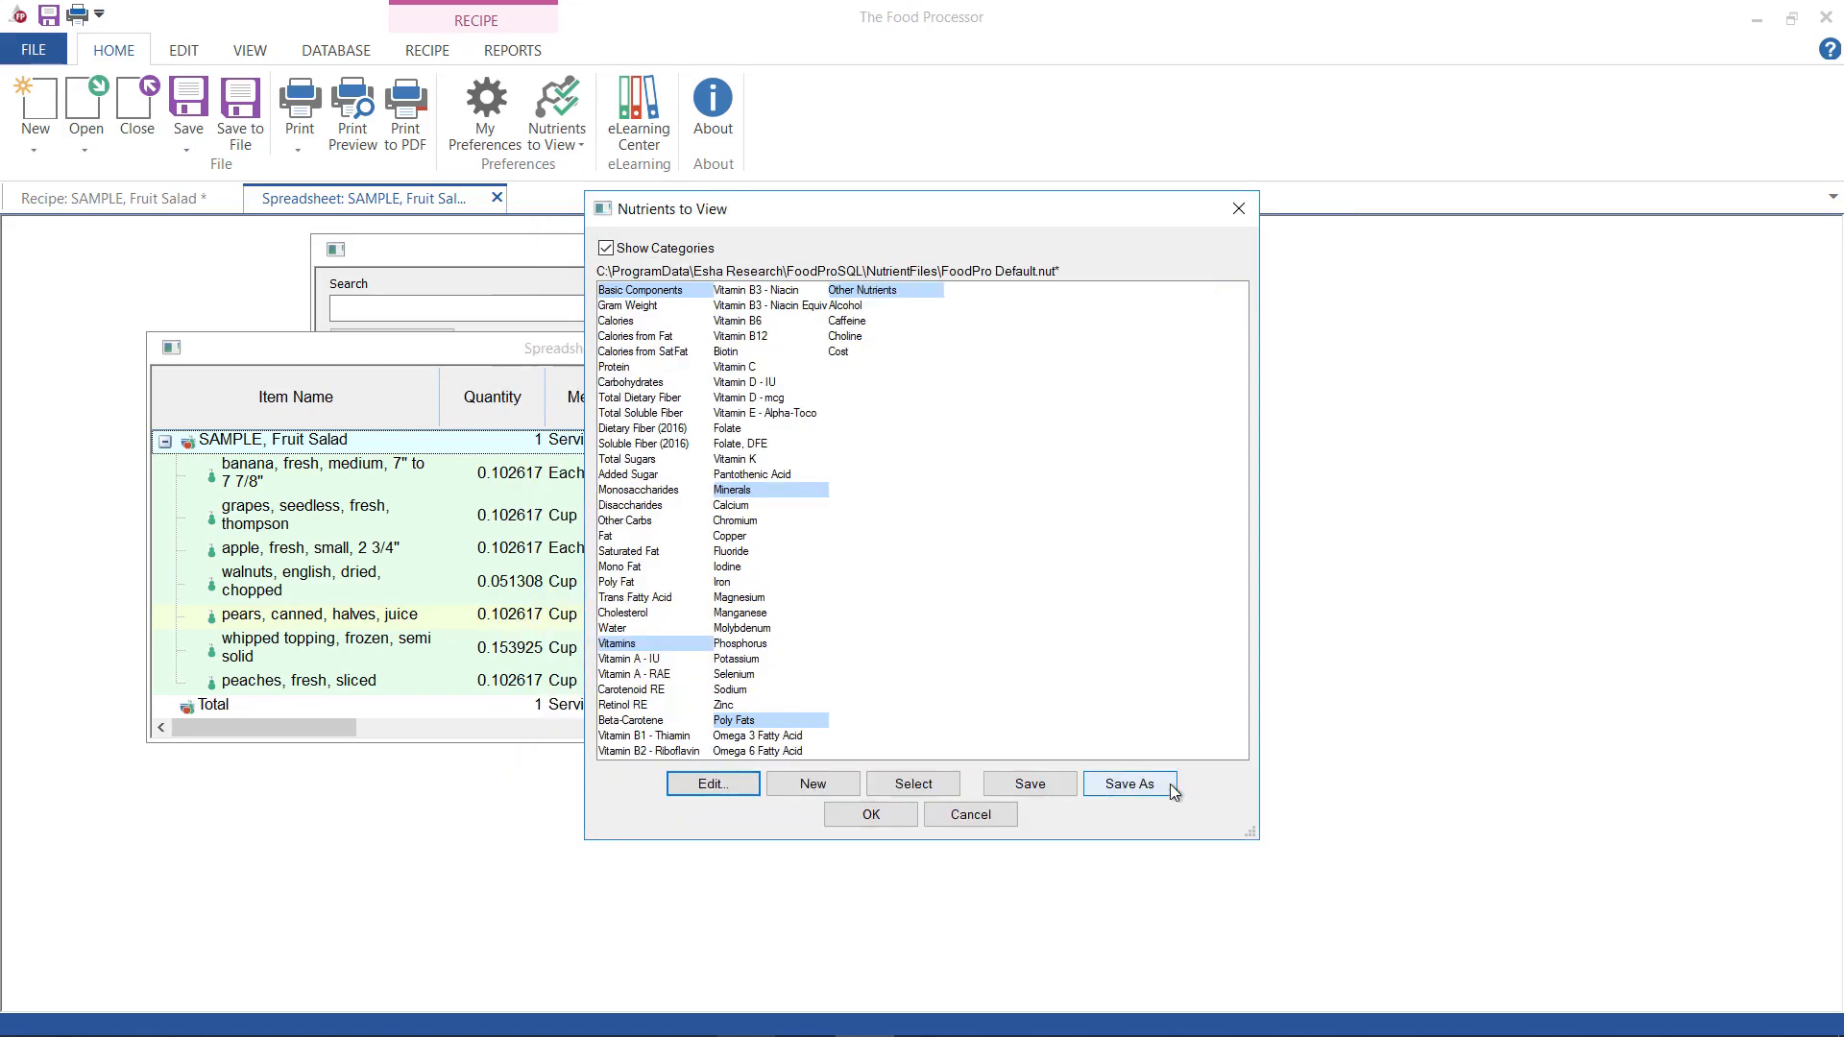
# Save the nutrient set as "FP default plus cost", apply it, and show the spreadsheet's Cost column.
pyautogui.click(1105, 786)
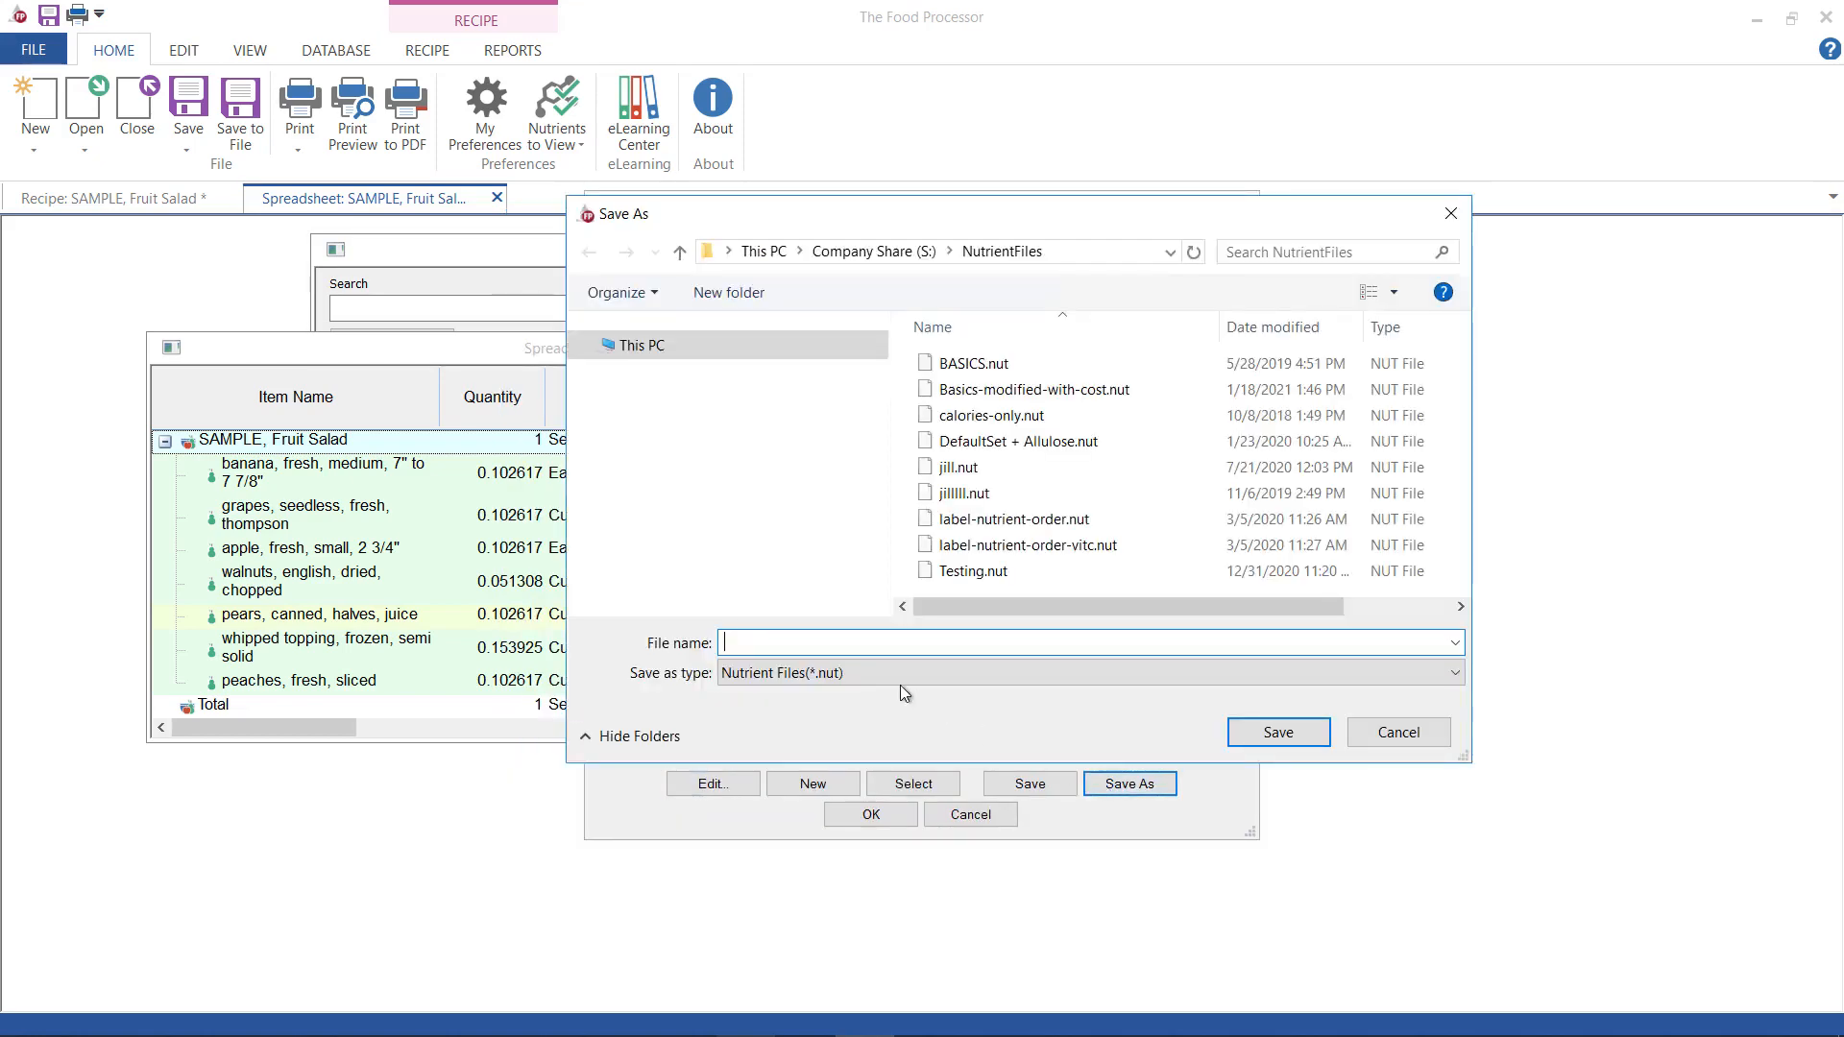
pyautogui.write('FP de')
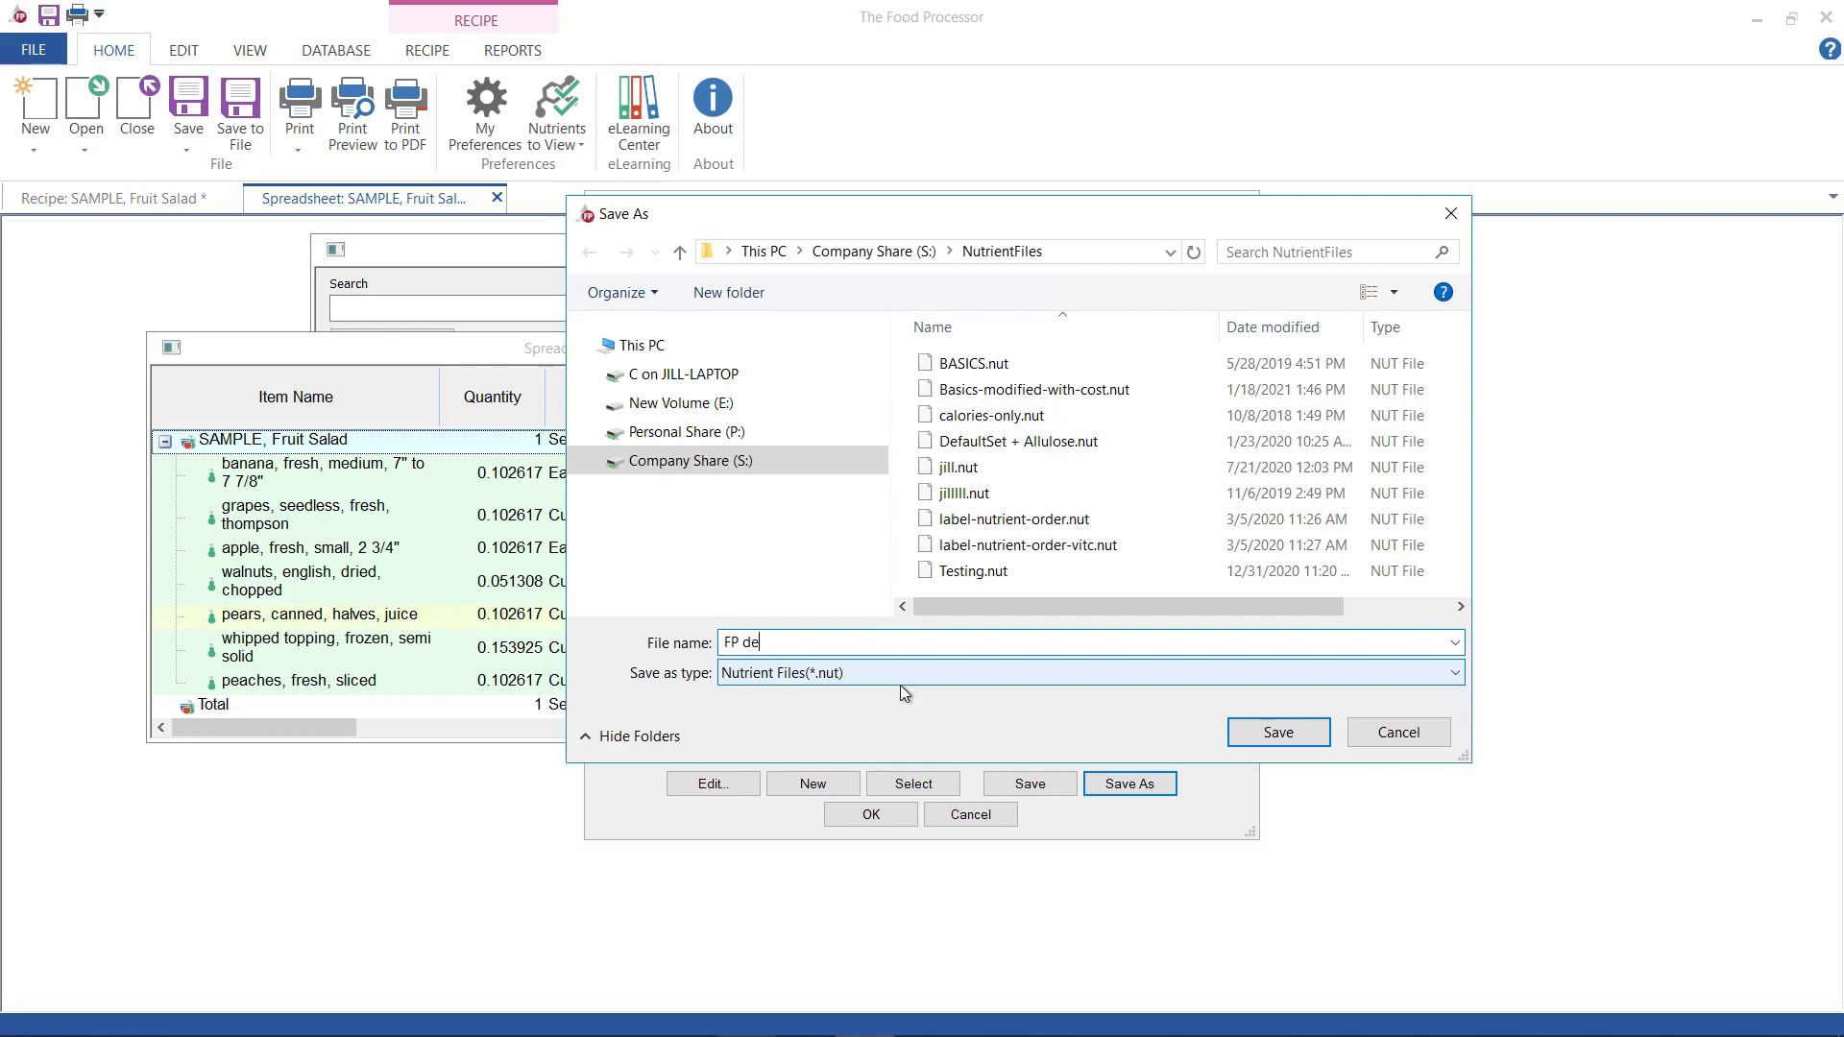
pyautogui.write('fault plus cost')
pyautogui.press('Return')
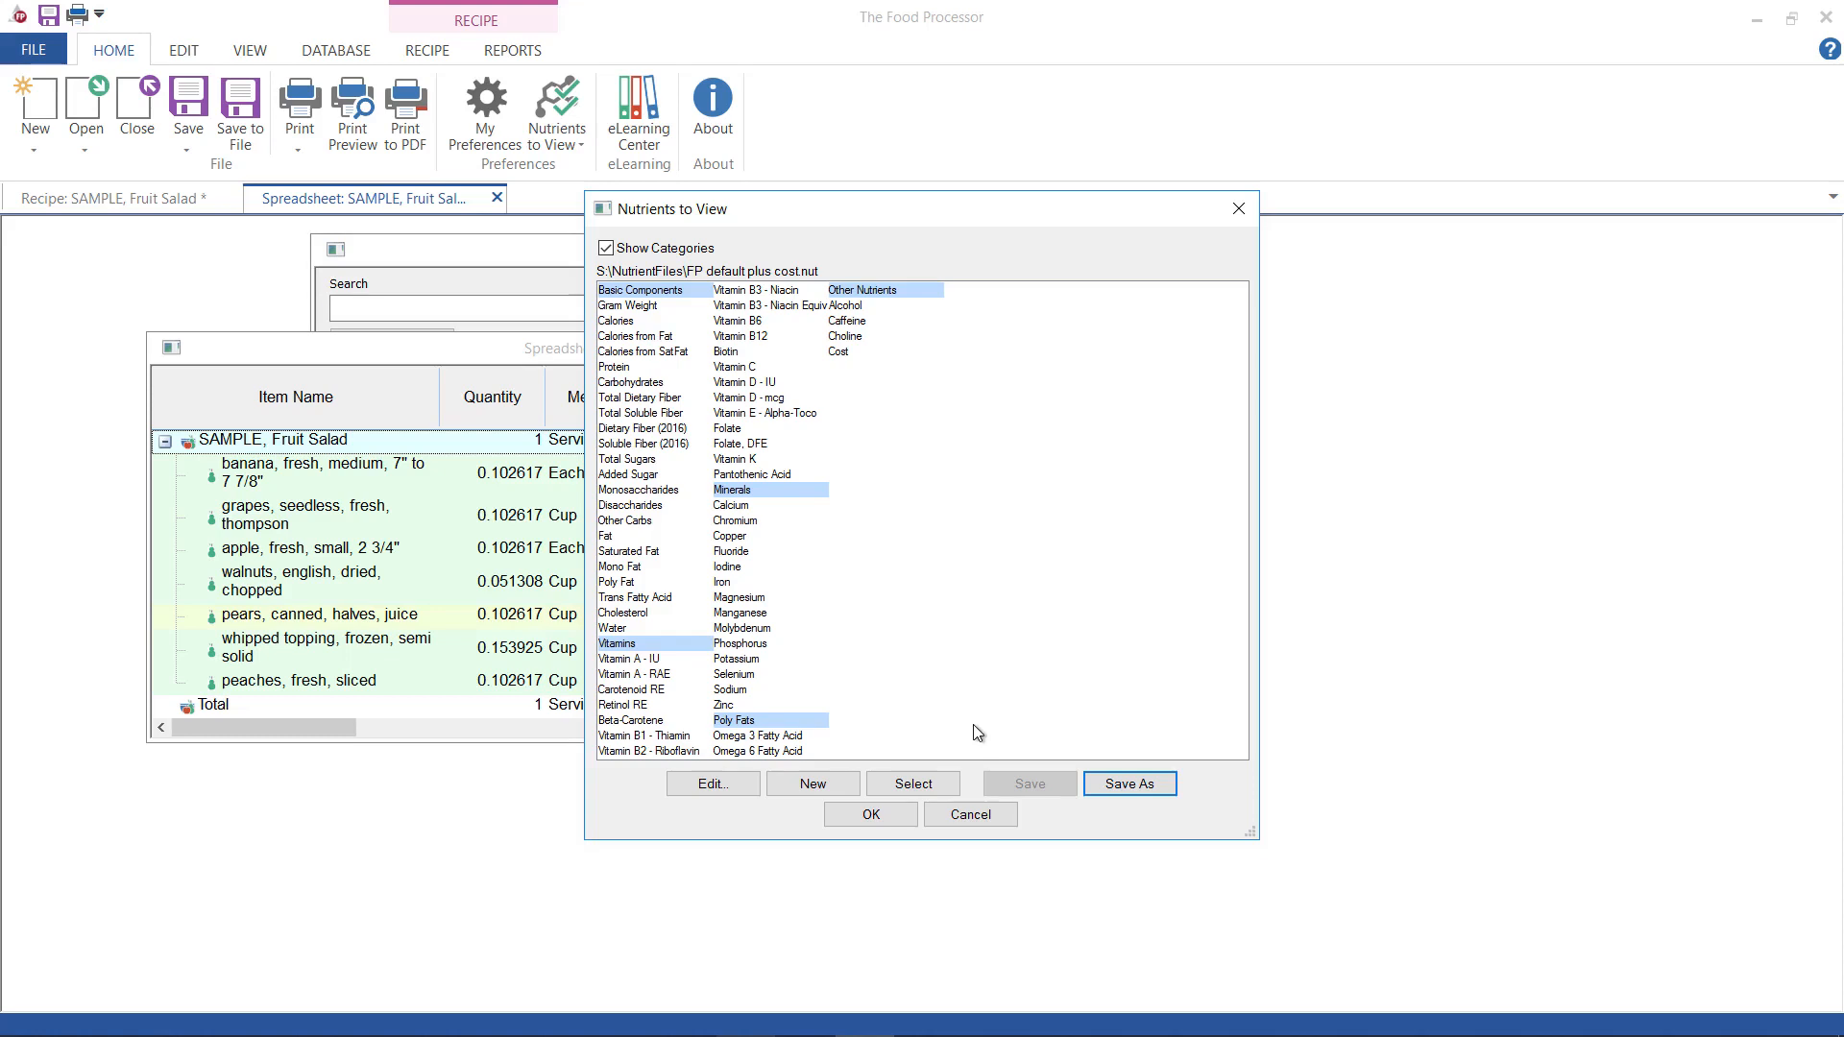
pyautogui.click(871, 815)
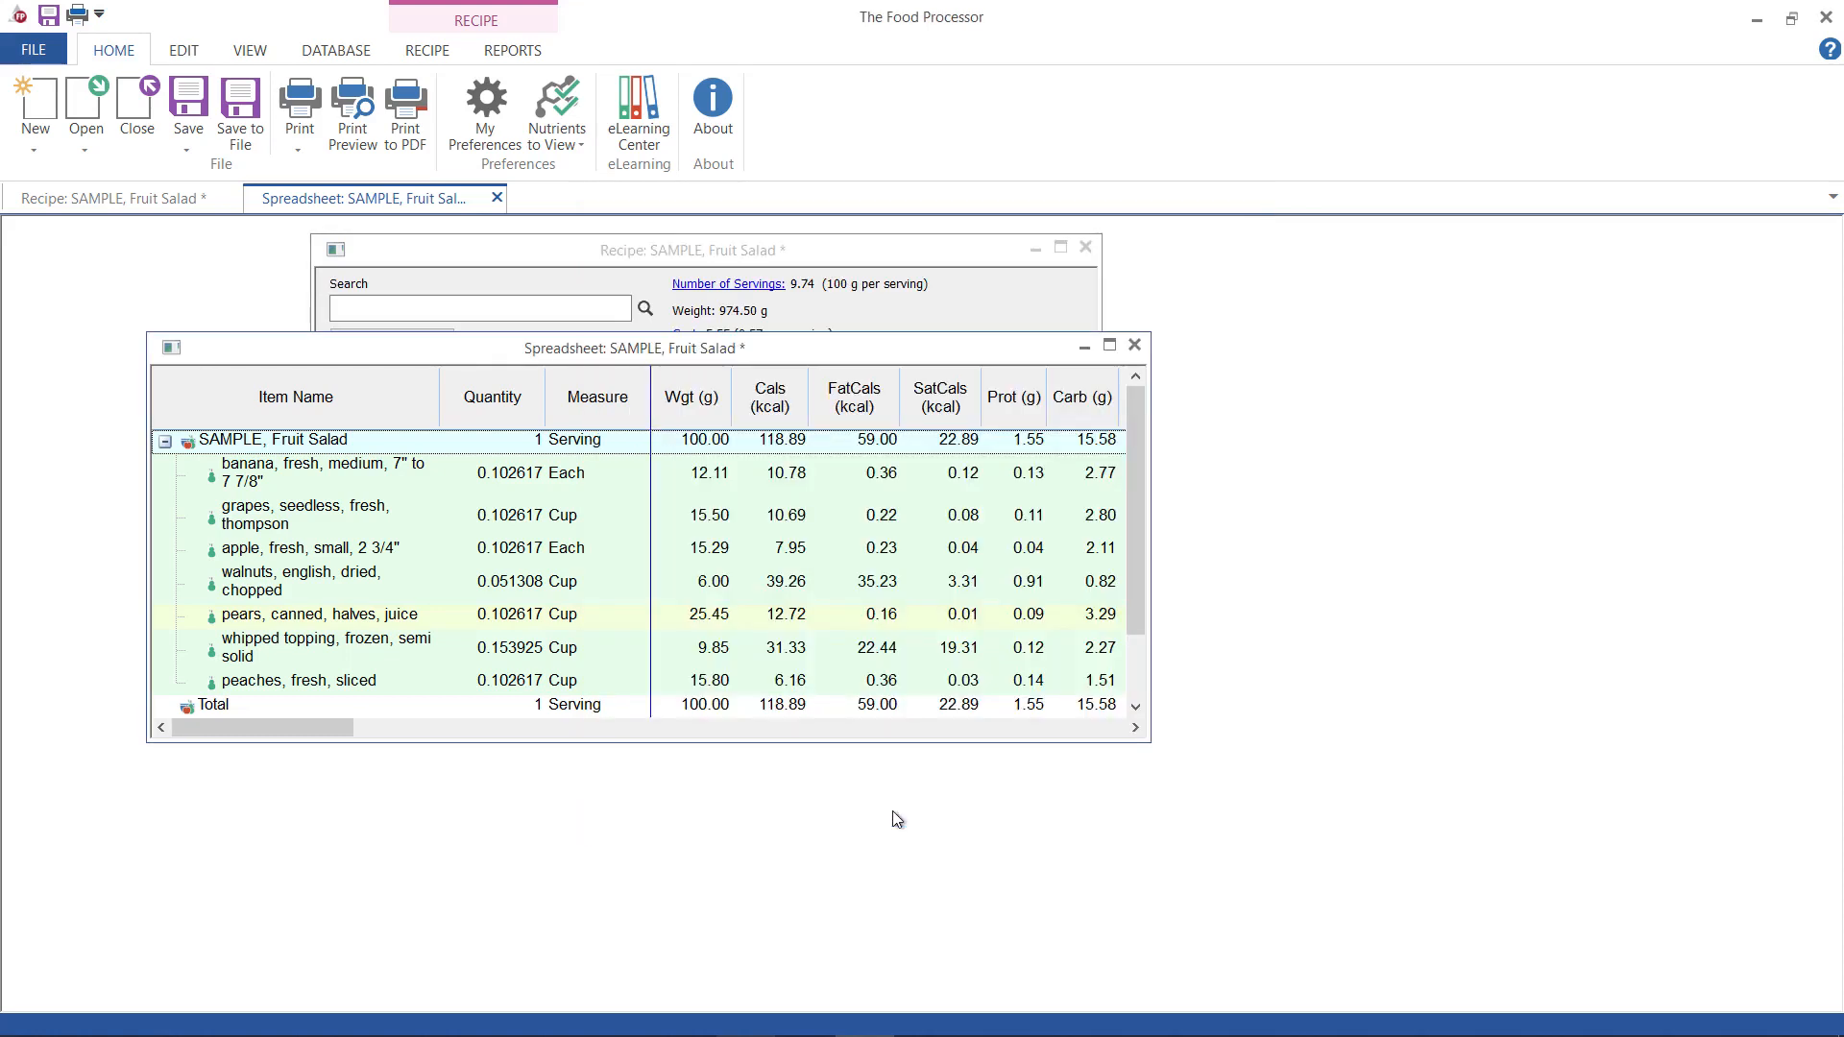
pyautogui.moveTo(332, 725); pyautogui.dragTo(1141, 732)
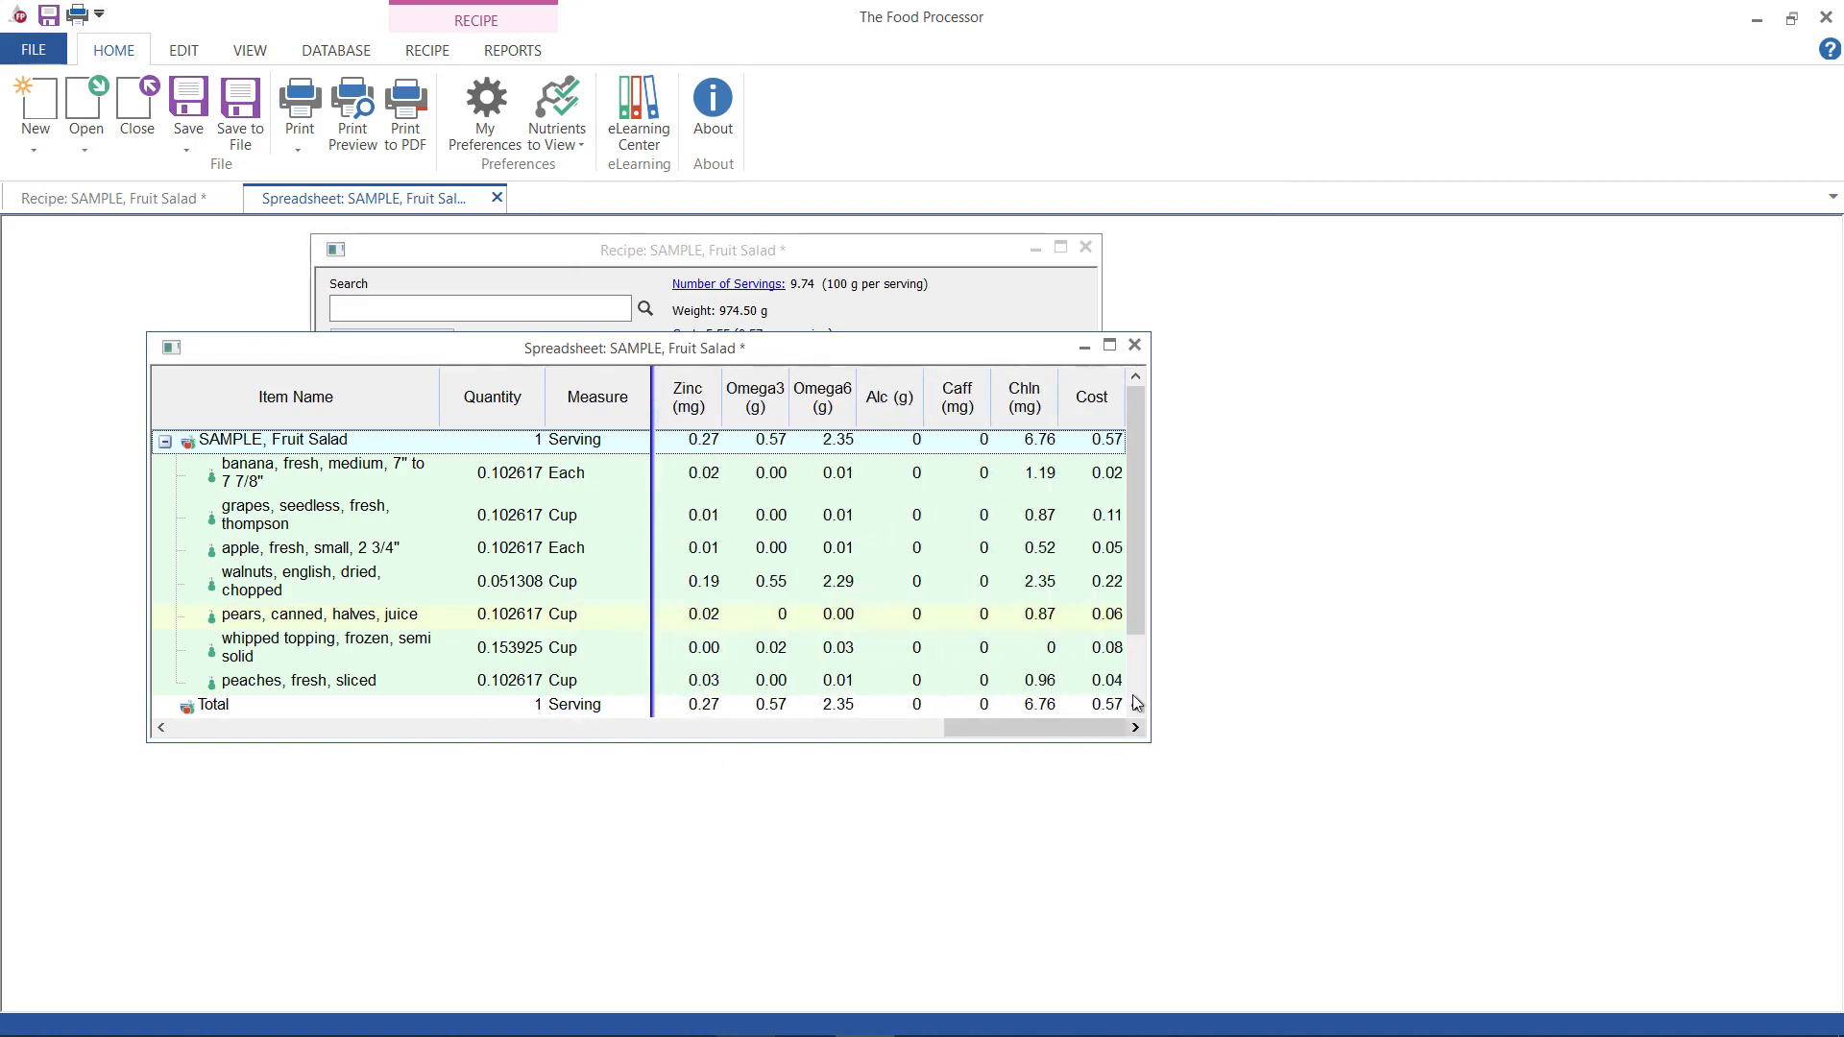